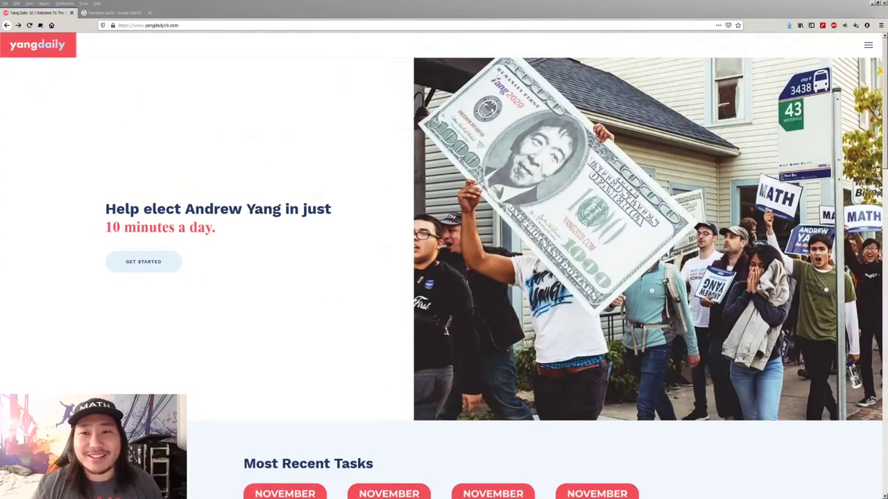
Step: Open the November 30 'Post and Invite People To #PledgeForHumanity' task and read its instructions
click(111, 138)
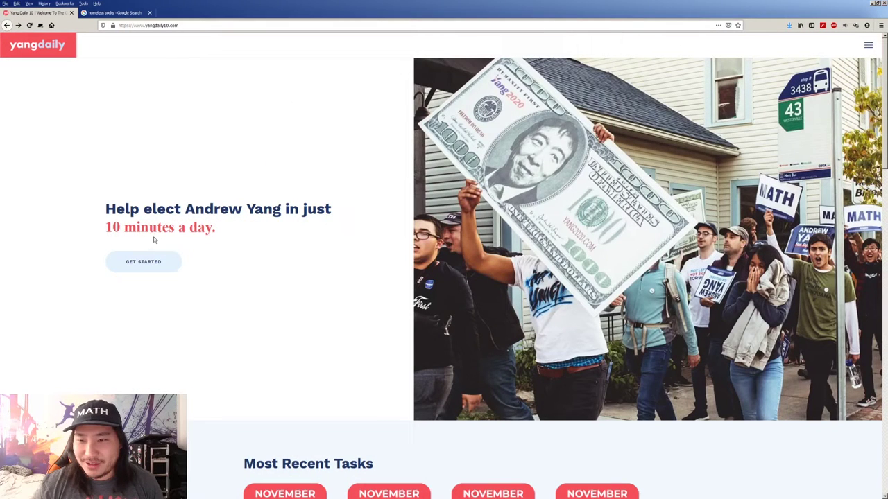
click(142, 261)
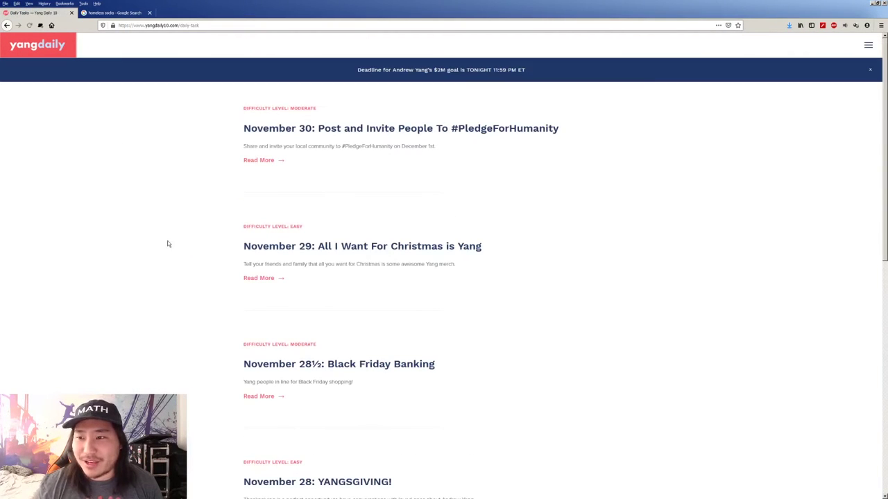
click(258, 161)
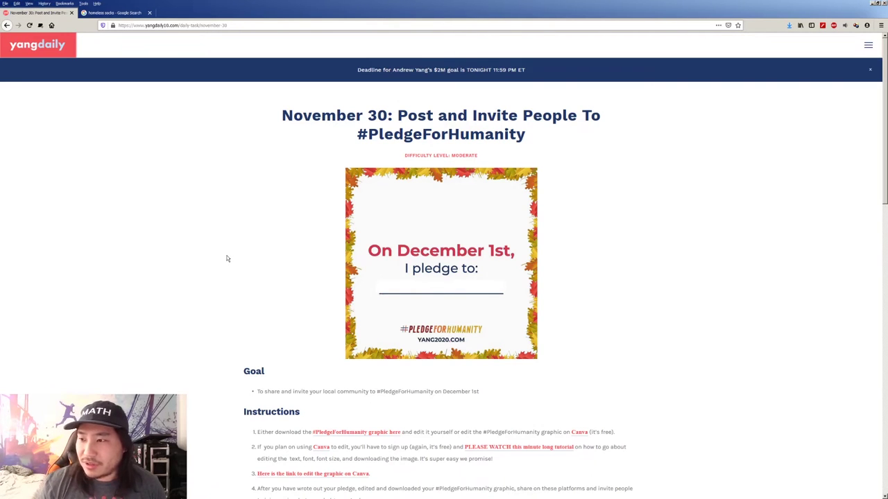
scroll(227, 258, down, 3)
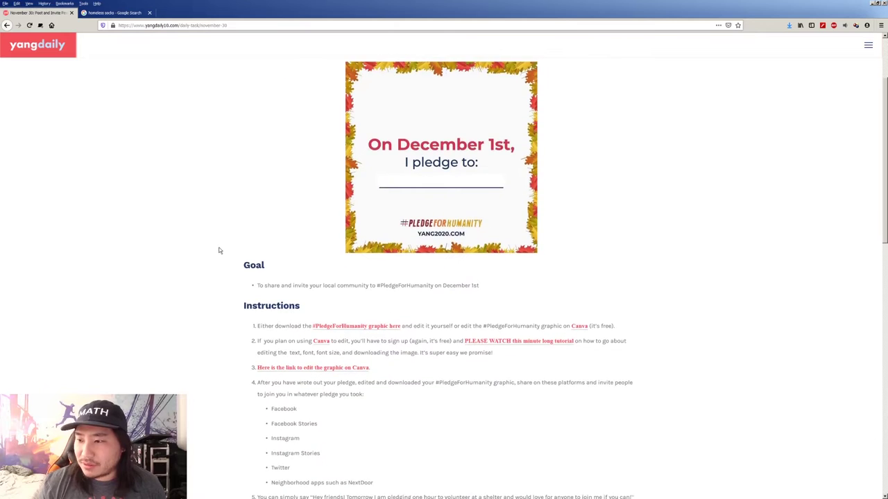
scroll(220, 251, down, 3)
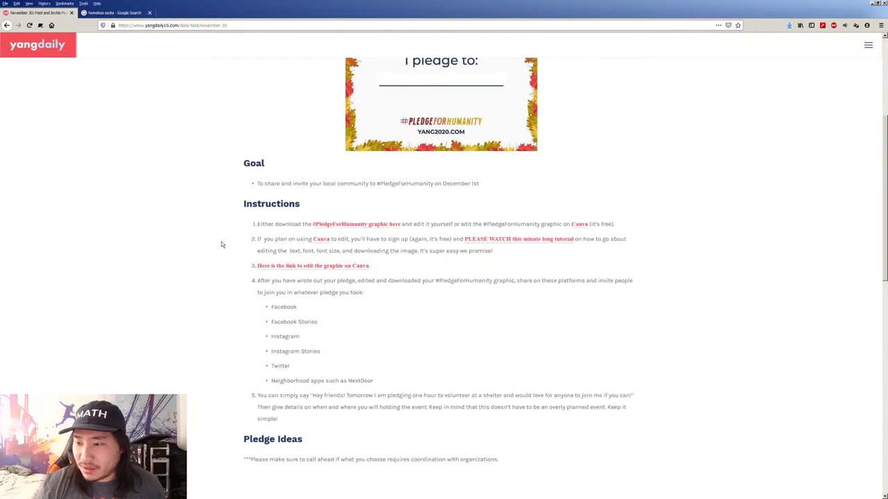
scroll(222, 244, up, 2)
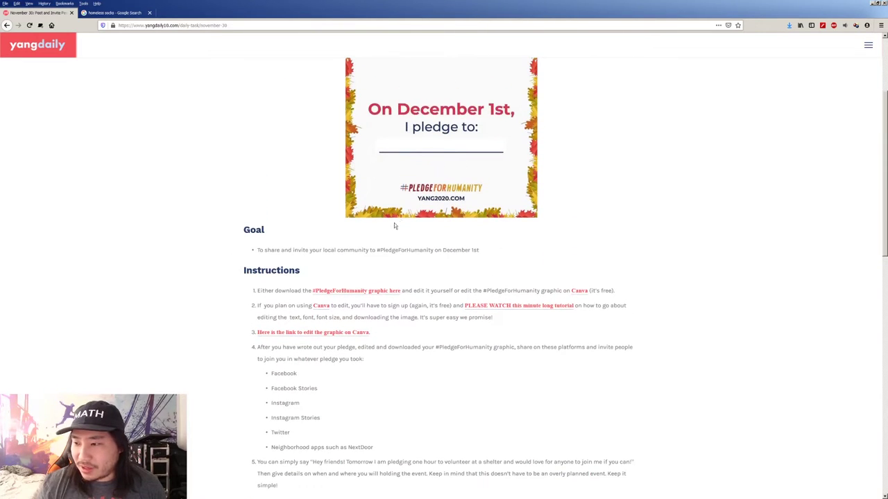
Step: Save the blank #PledgeForHumanity graphic to the Desktop as a JPEG image
scroll(382, 236, up, 2)
right_click(418, 189)
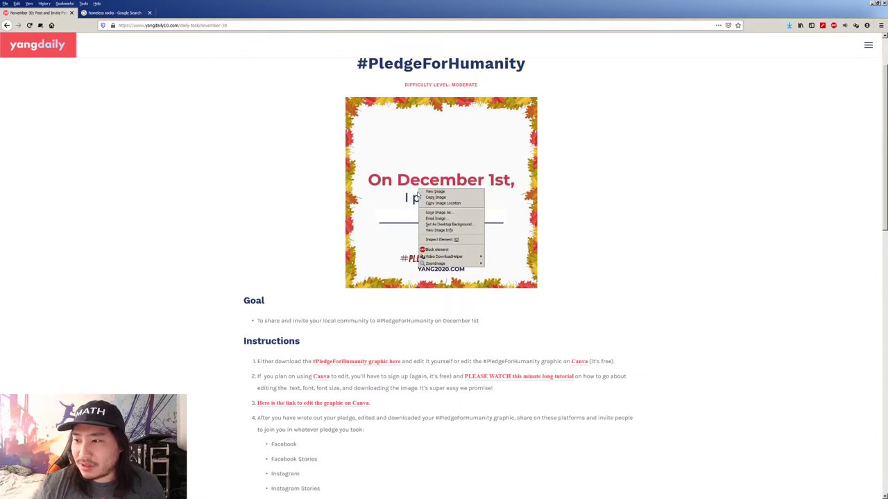
click(452, 215)
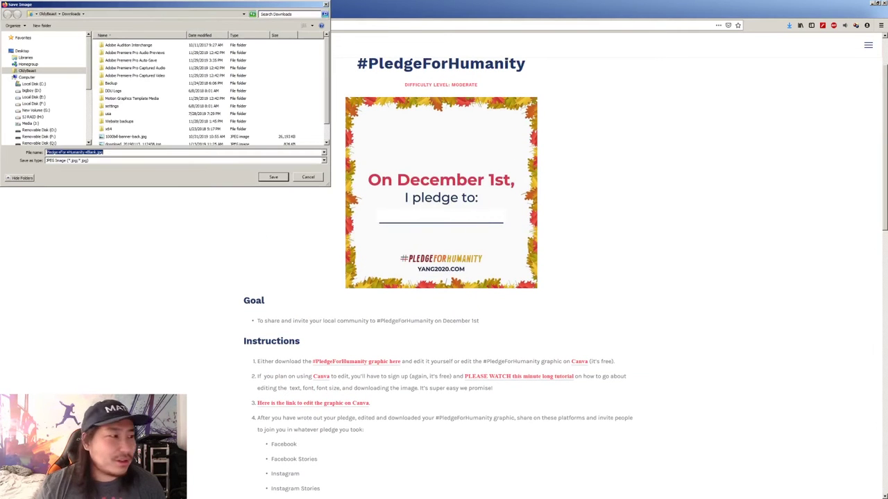
click(43, 50)
click(273, 178)
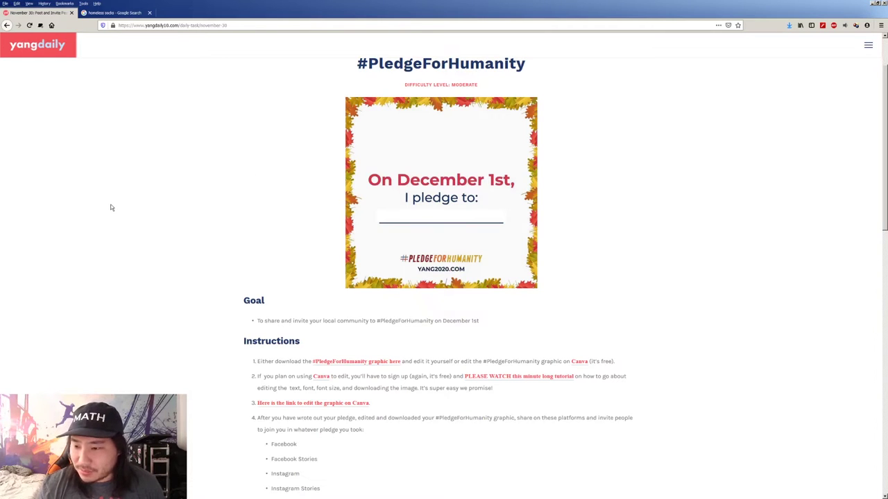
scroll(139, 231, down, 5)
scroll(157, 235, down, 2)
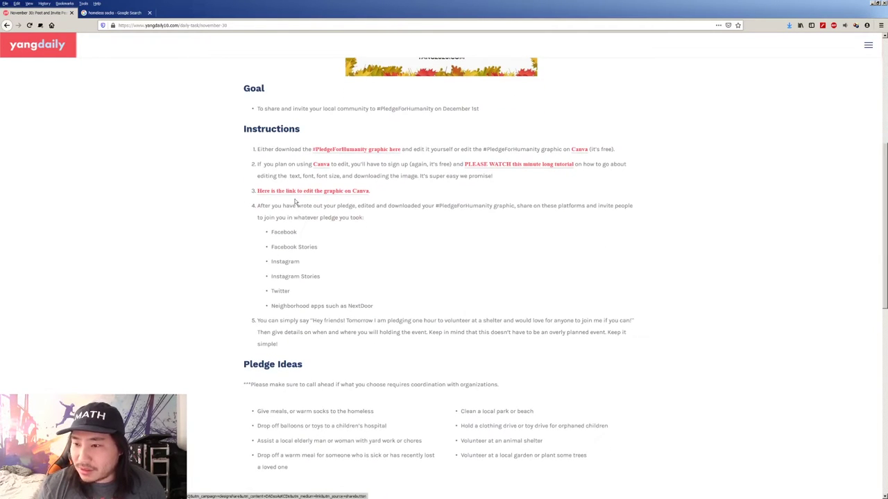
scroll(271, 226, down, 1)
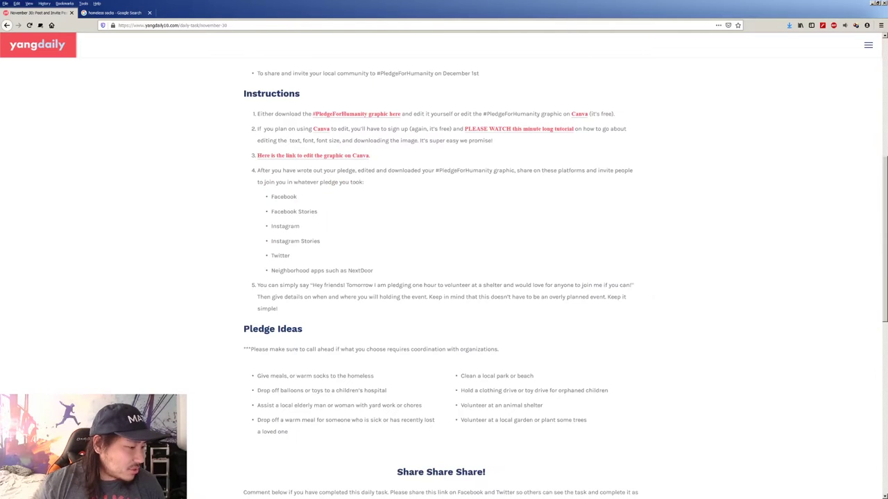
Step: Switch from Firefox to Photoshop to bring up the downloaded pledge graphic
click(145, 156)
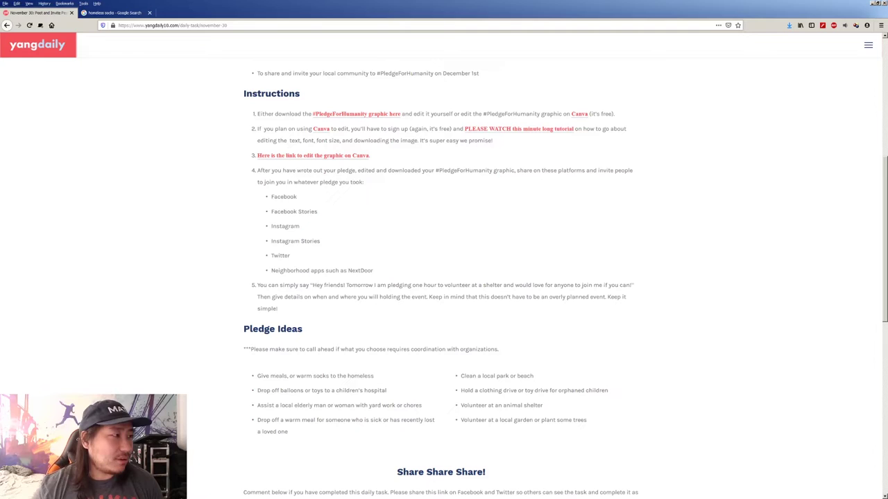
key(alt+Tab)
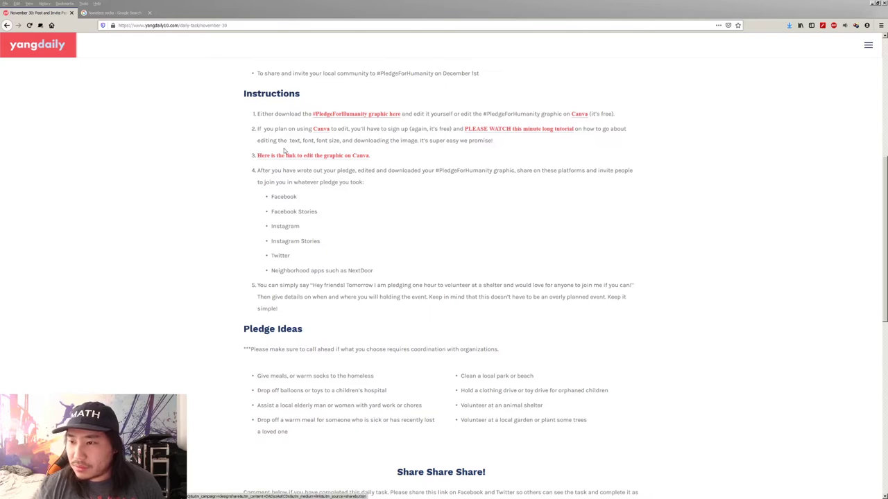
click(272, 129)
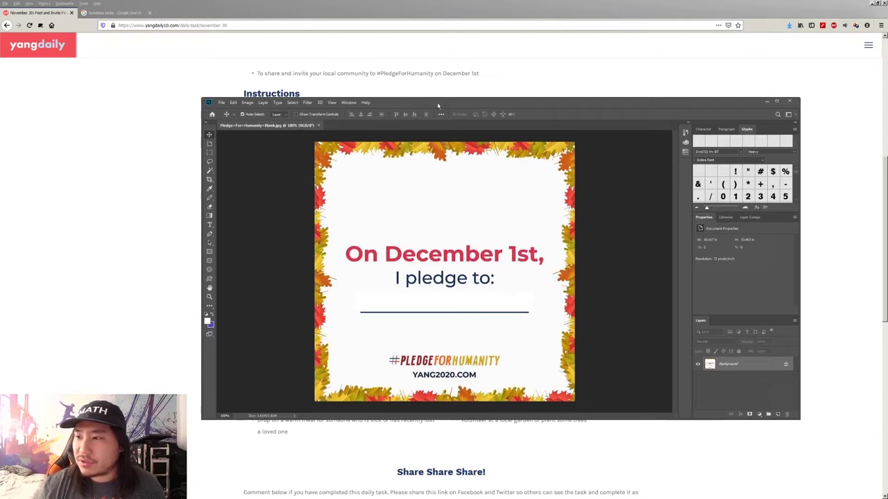
Step: Maximize Photoshop and try the Type and Eyedropper tools on the pledge graphic
double_click(405, 98)
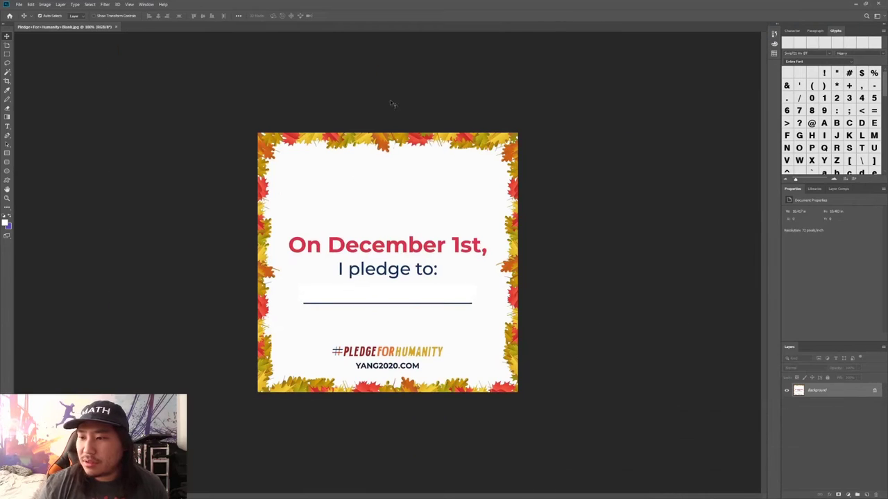
click(8, 124)
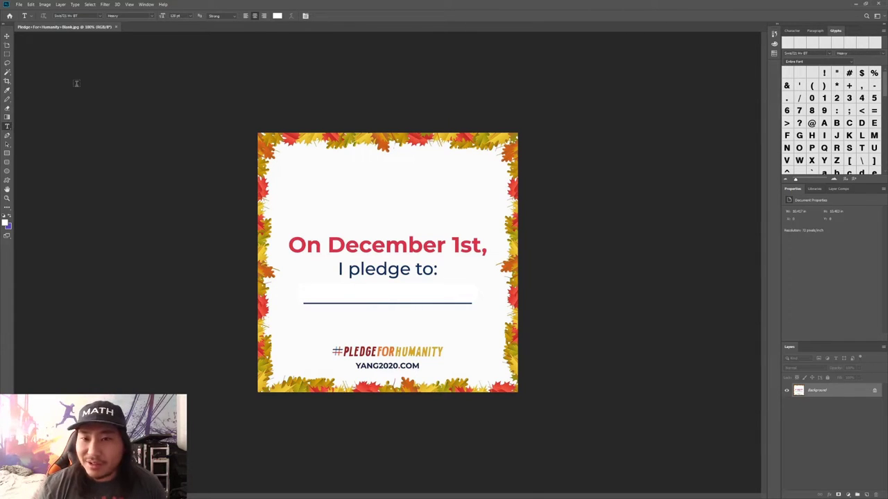
click(8, 91)
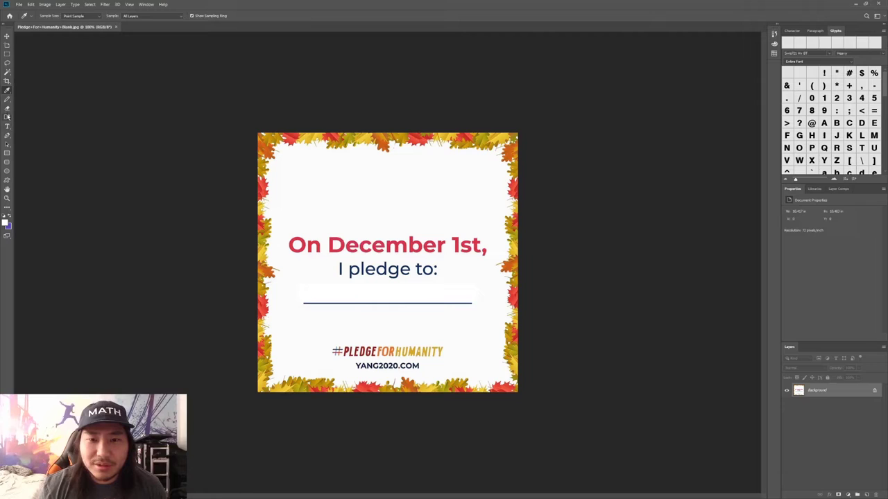
click(7, 54)
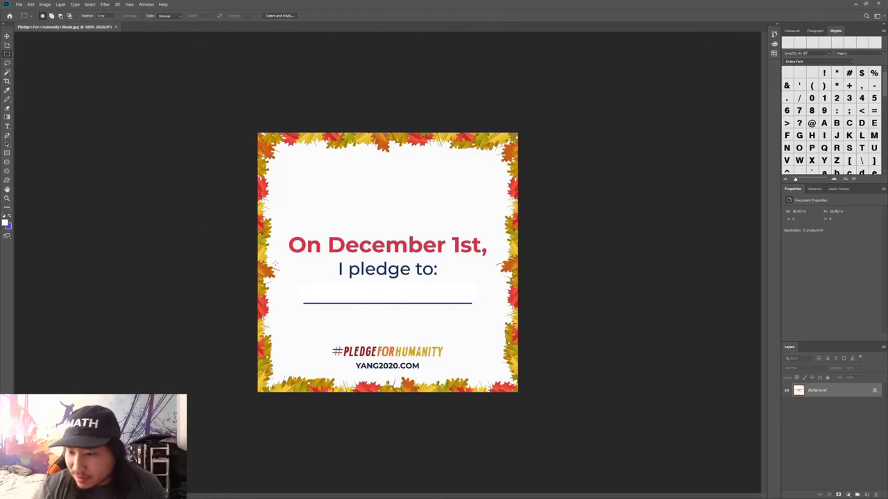
drag(298, 284, 474, 303)
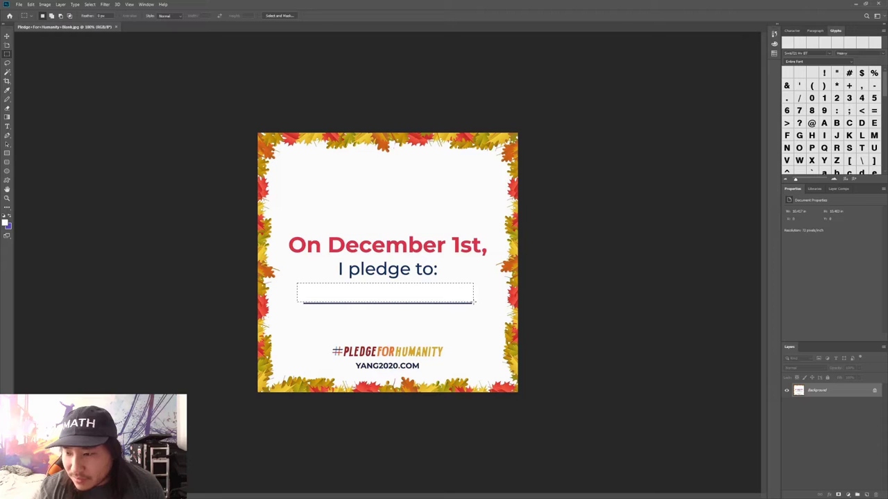
click(7, 117)
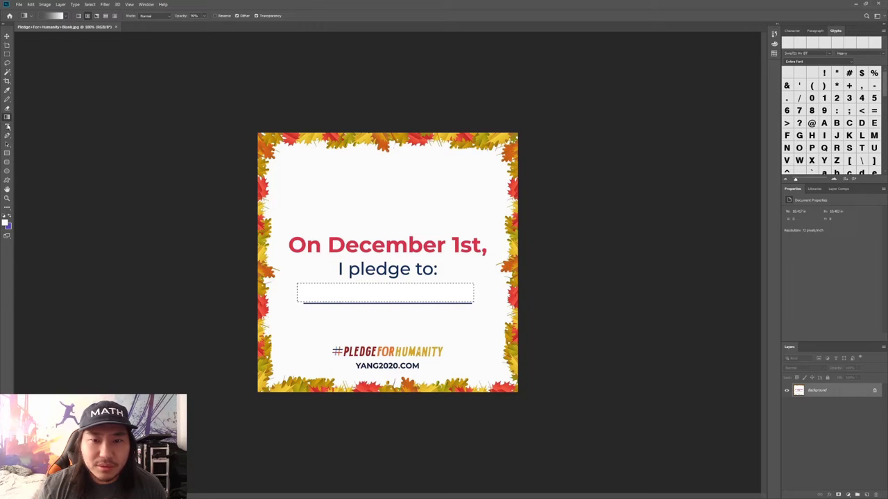
click(7, 126)
click(7, 99)
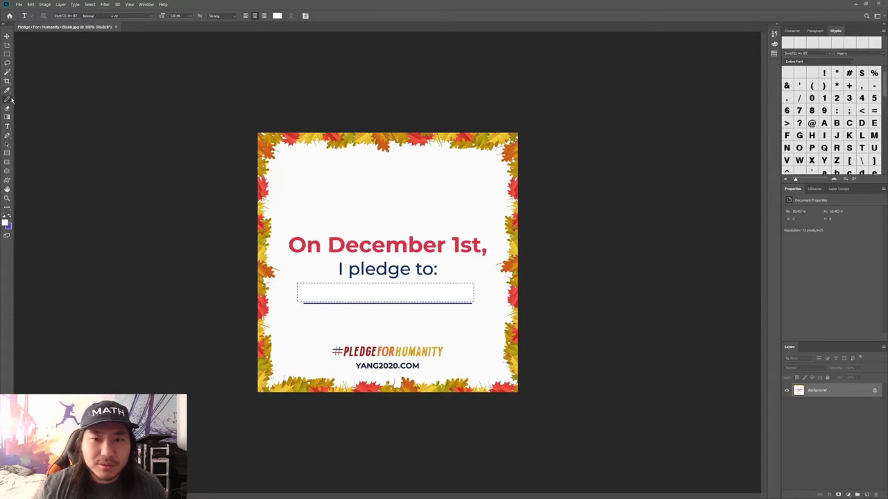
click(7, 108)
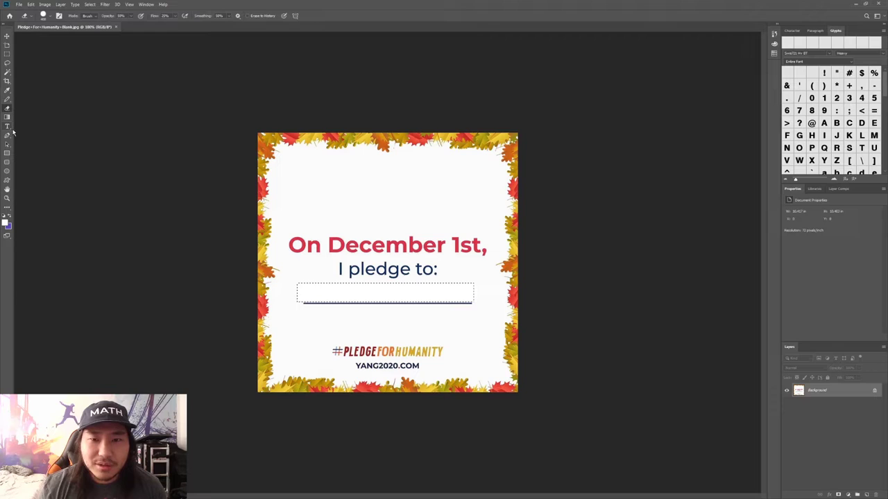
click(9, 127)
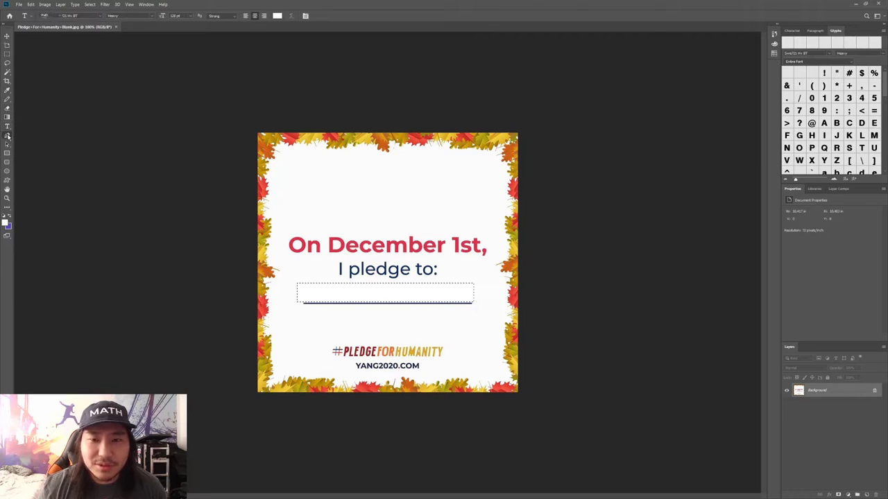
click(7, 129)
click(7, 144)
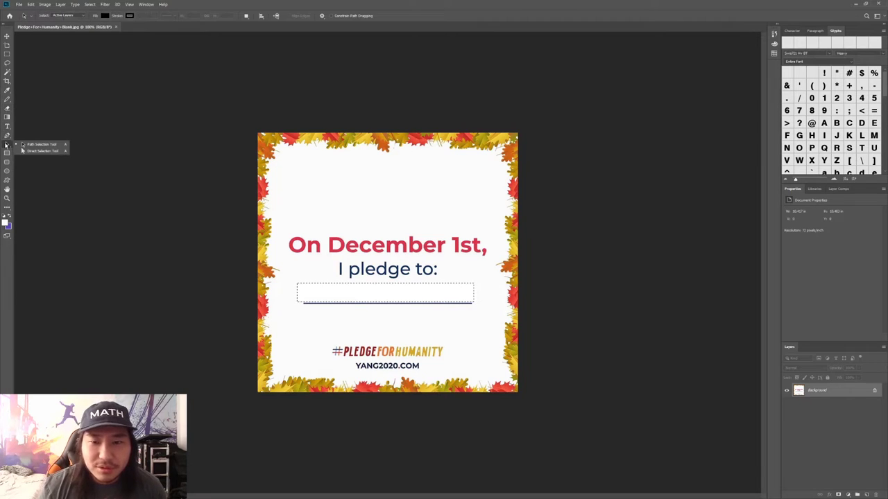
click(9, 100)
click(7, 90)
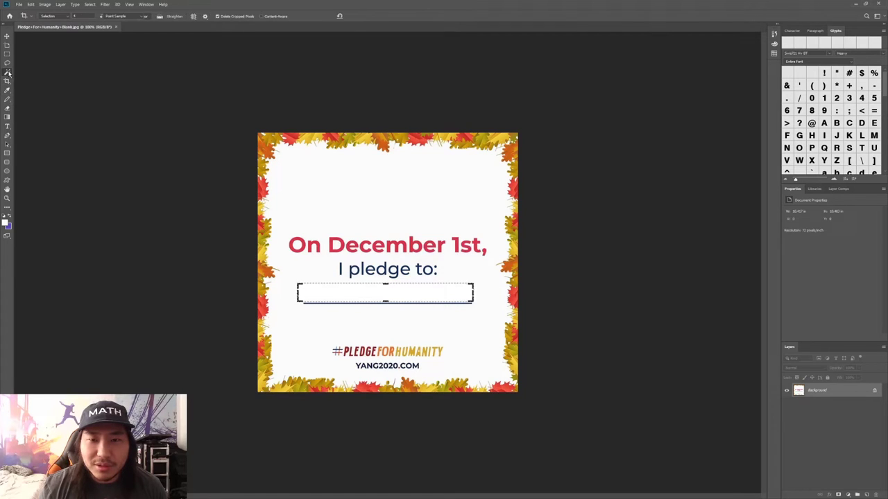
click(8, 73)
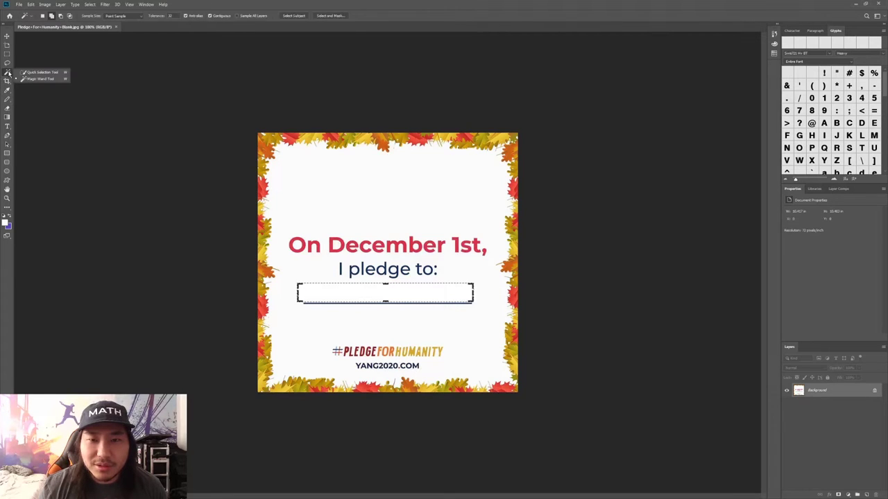
click(7, 118)
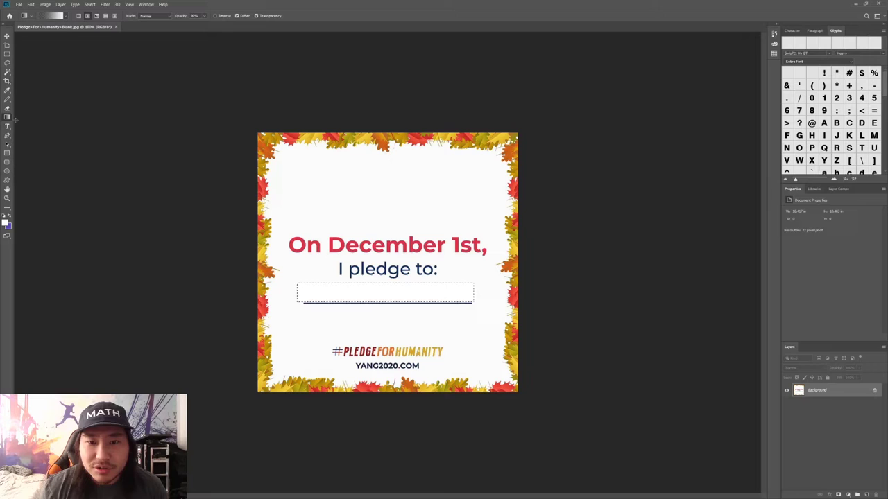
click(7, 101)
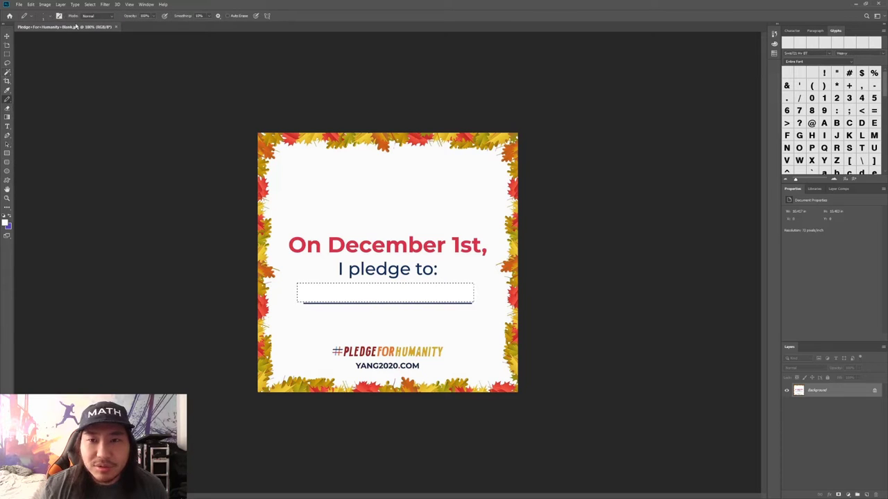
click(33, 16)
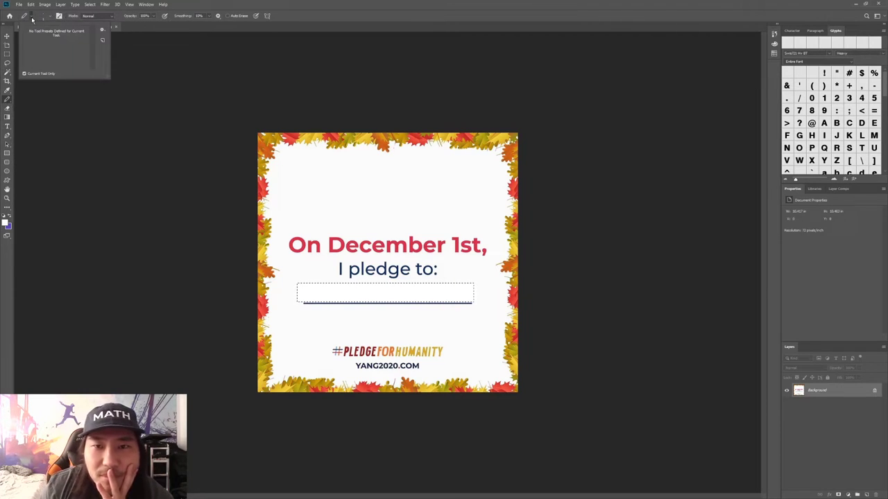
click(34, 16)
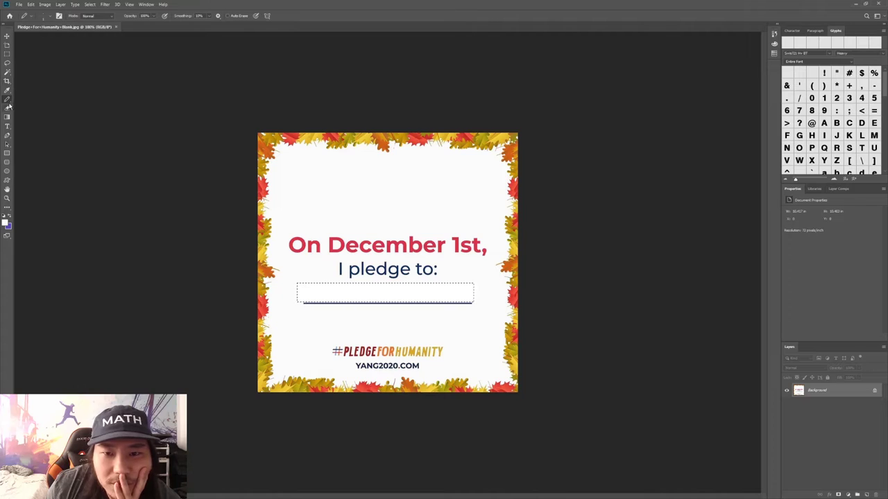
click(7, 135)
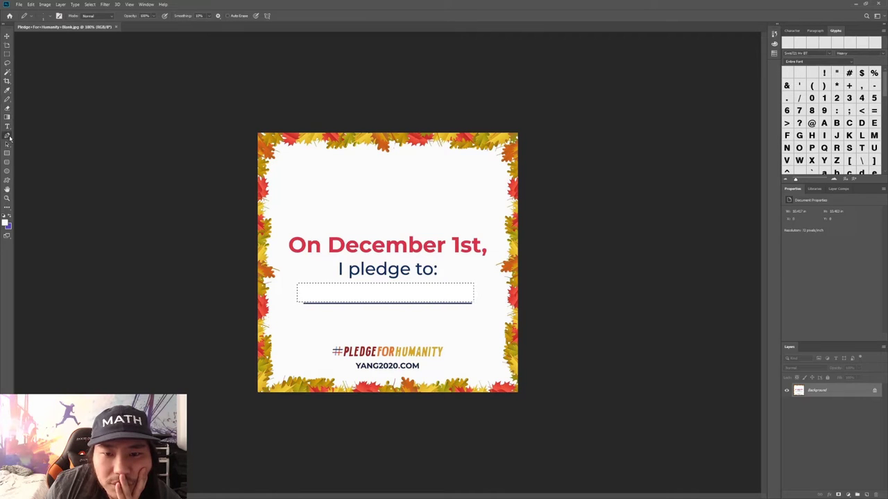
click(25, 16)
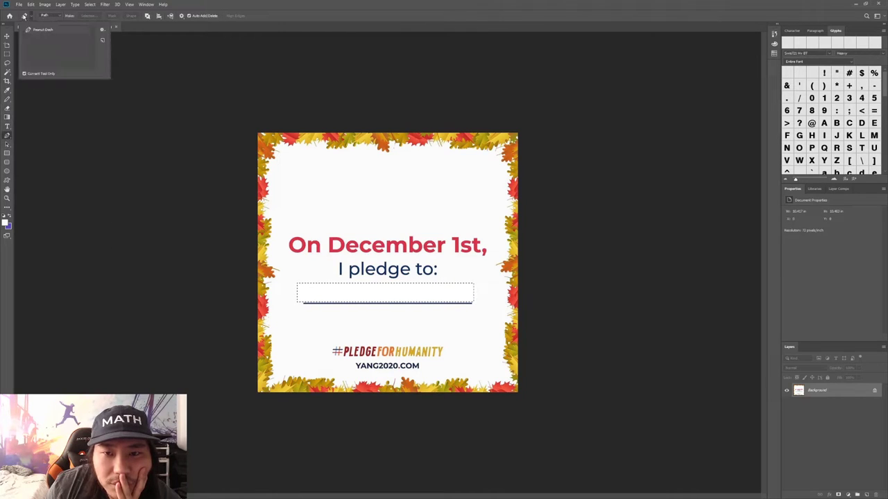
click(25, 16)
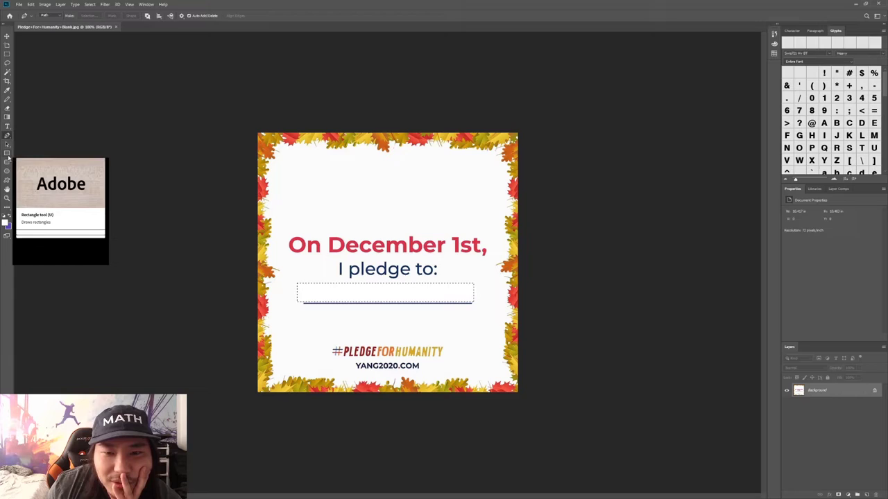
click(7, 72)
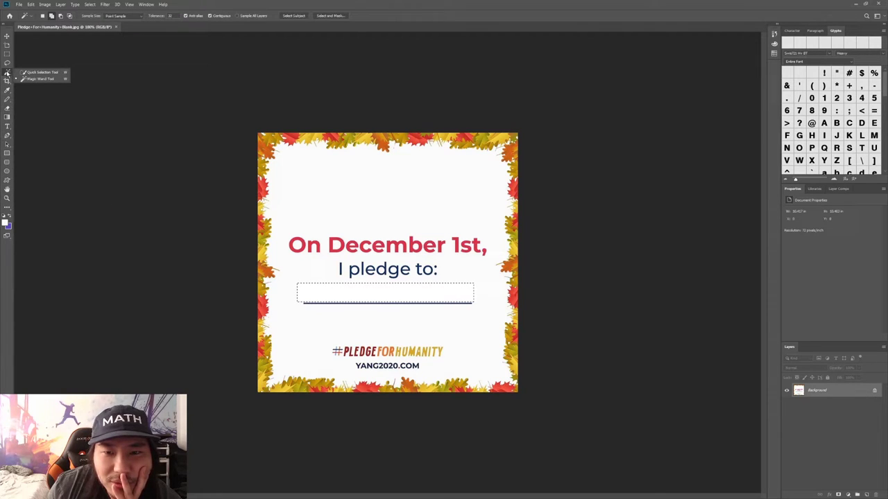
click(7, 100)
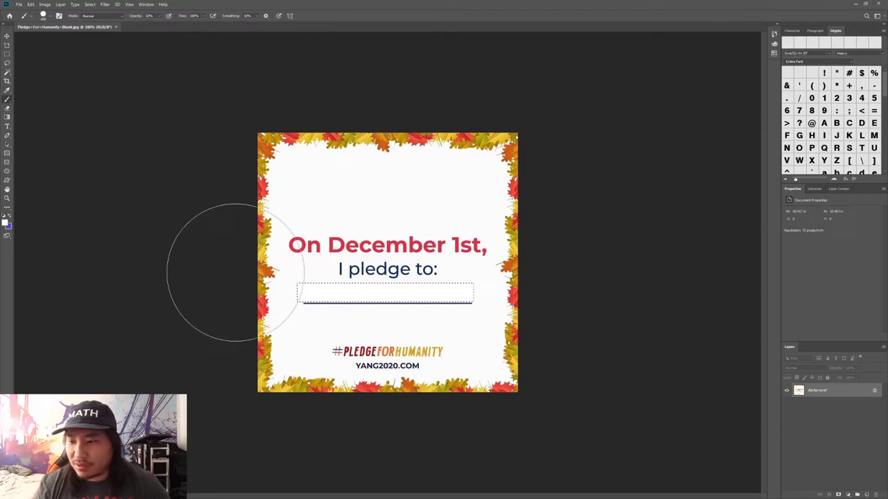
click(7, 53)
click(101, 116)
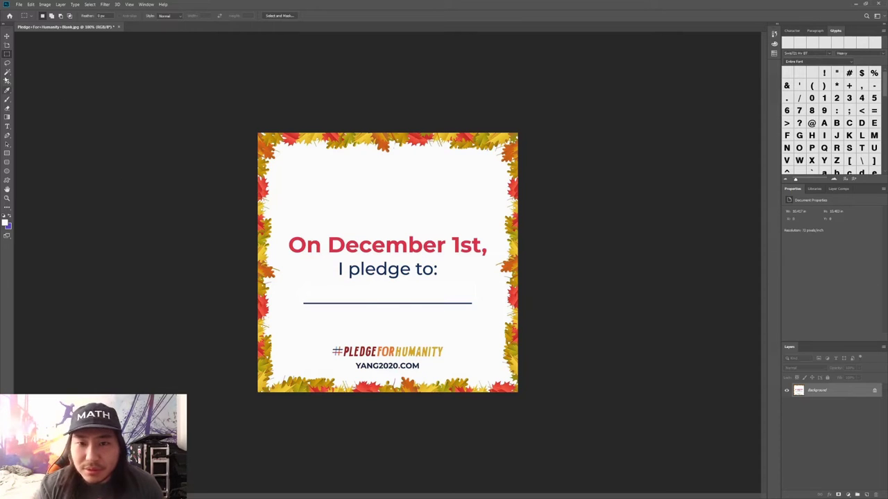
click(7, 89)
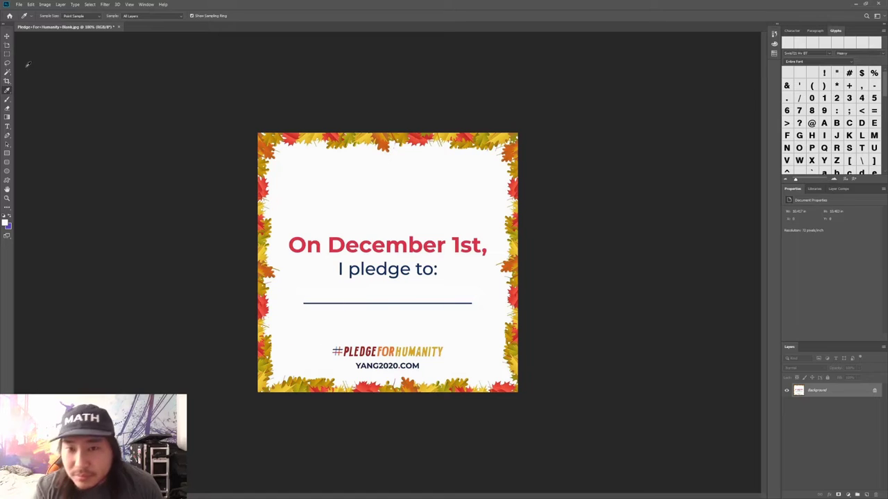
click(6, 53)
drag(294, 278, 481, 305)
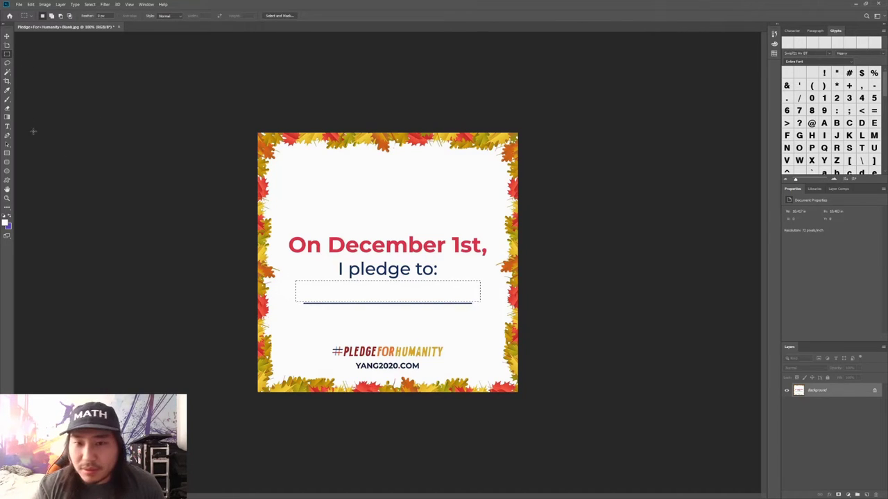
key(b)
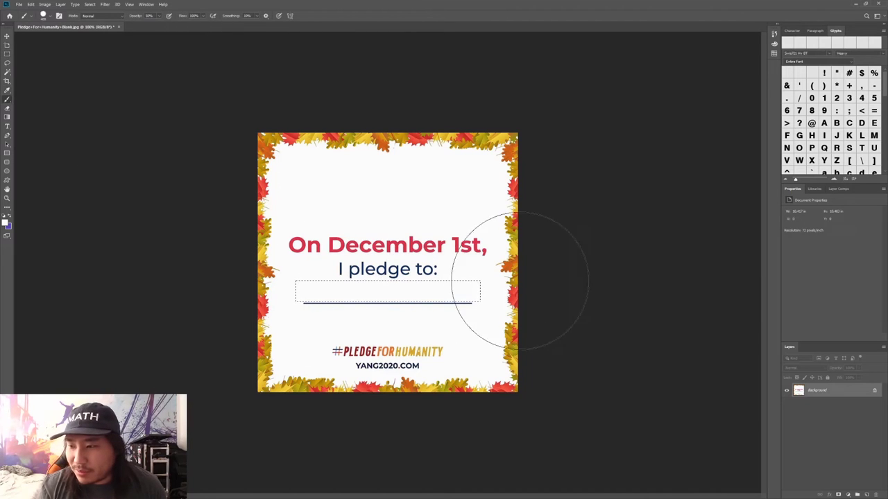
key(m)
click(137, 111)
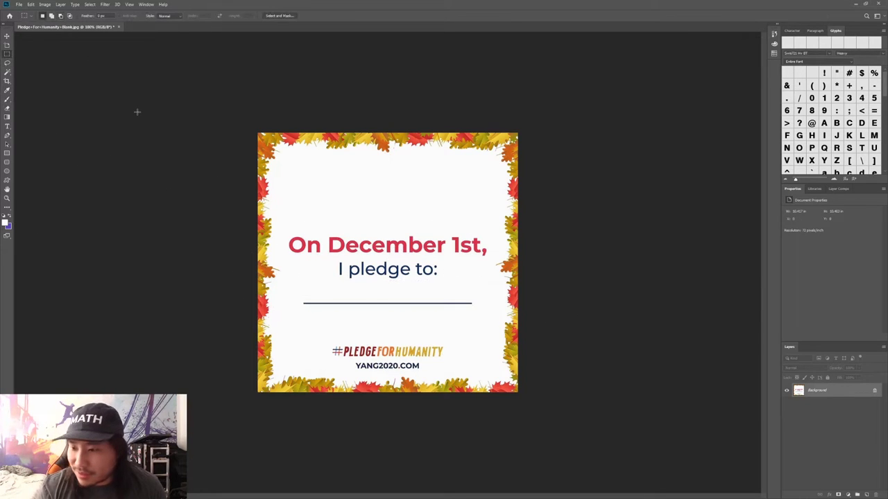
Step: Enter the pledge 'Give socks to the homeless' at 52 pt and move it onto the underline
click(6, 126)
click(356, 319)
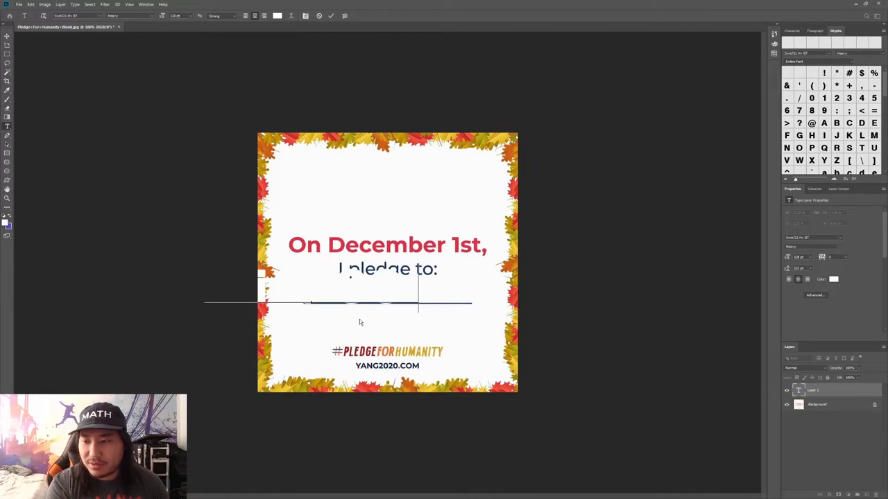
text(vote for Andrew)
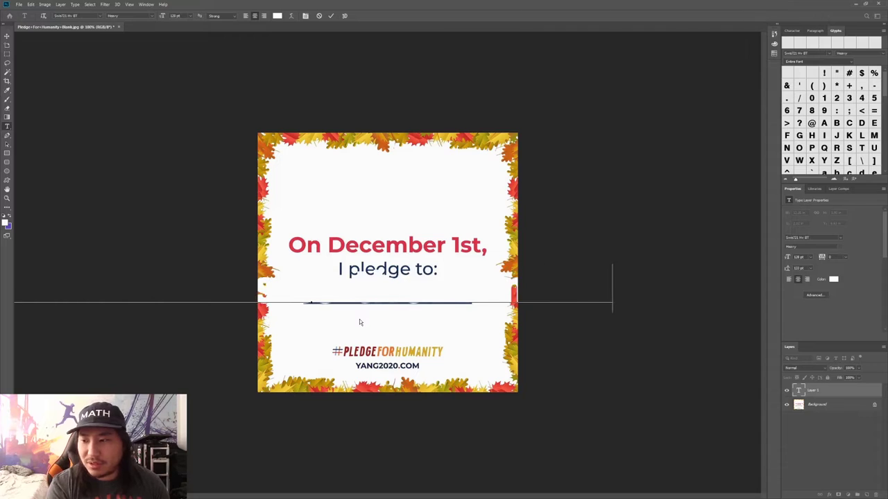
key(ctrl+a)
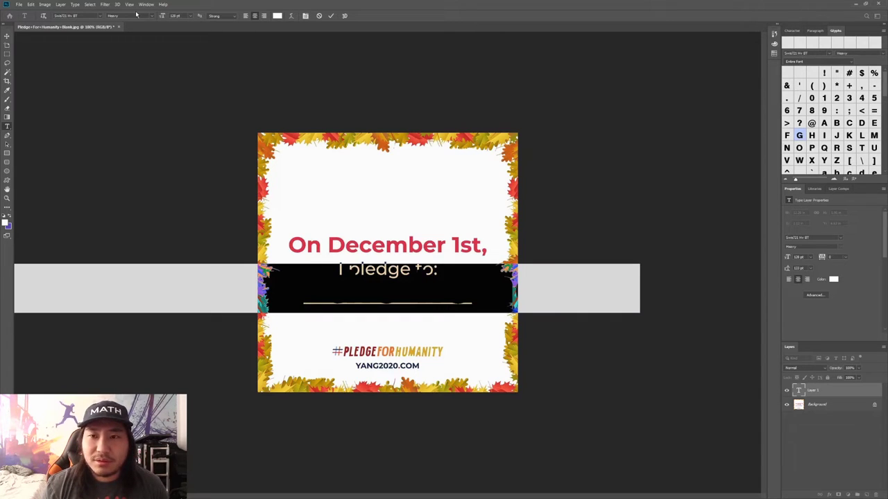
key(ctrl+h)
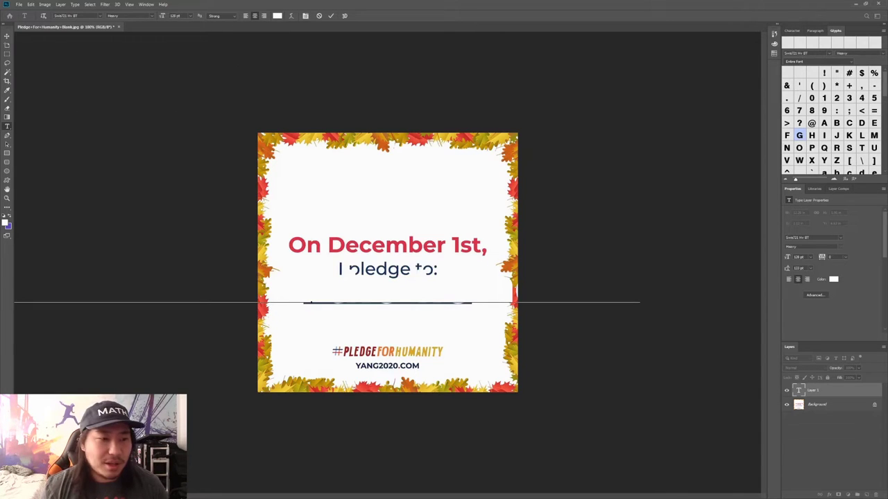
key(ctrl+v)
key(ctrl+a)
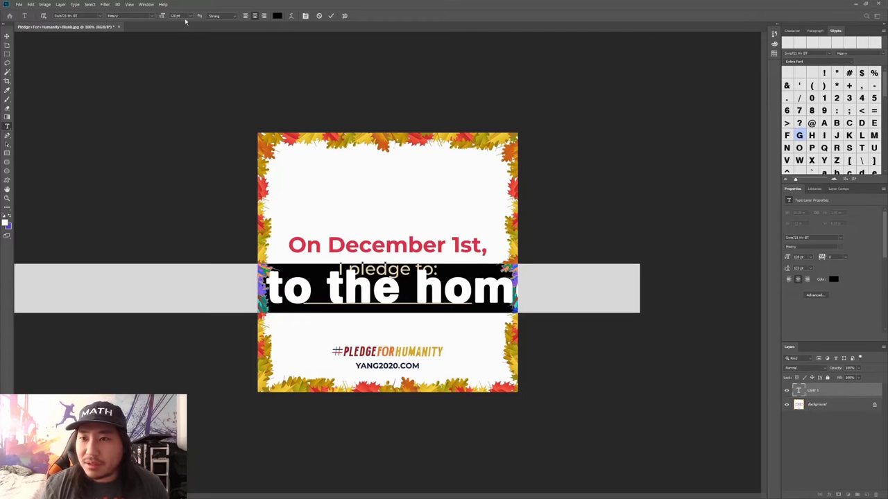
drag(164, 16, 132, 25)
click(7, 36)
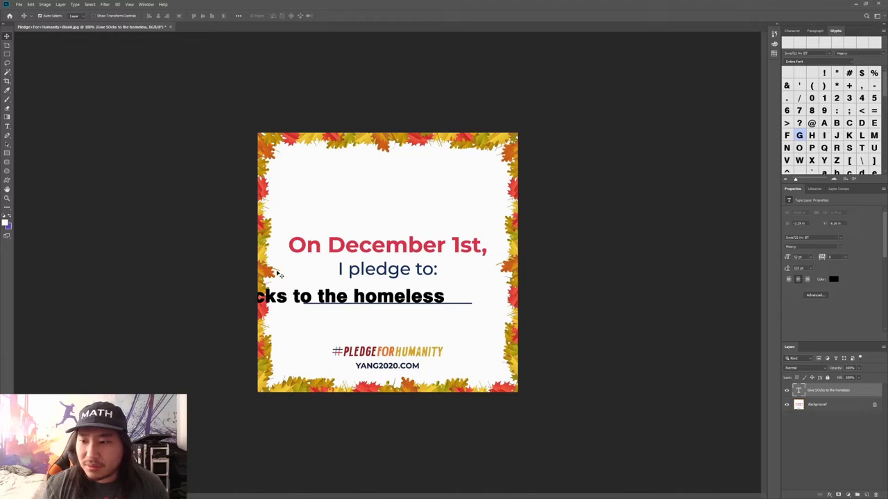
drag(309, 297, 384, 296)
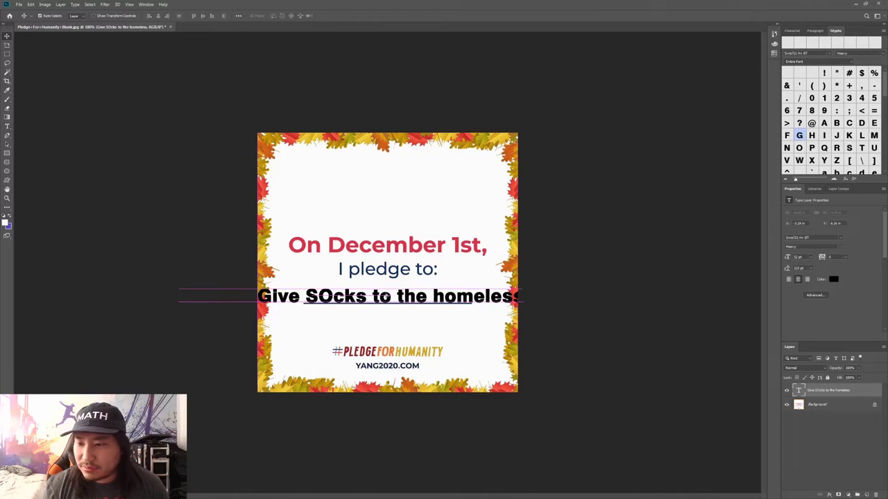
Step: Correct the capitalised 'so', shrink the pledge to 46 pt, and nudge it into position
double_click(335, 296)
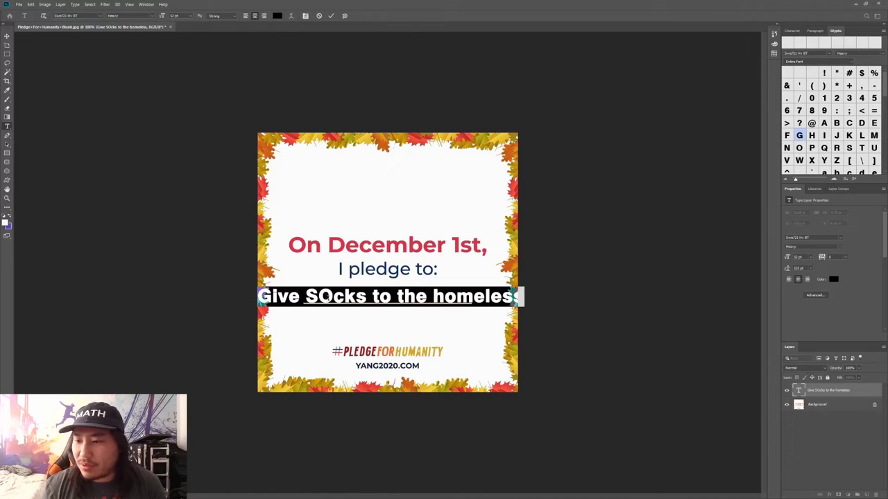
click(333, 297)
key(BackSpace)
key(BackSpace)
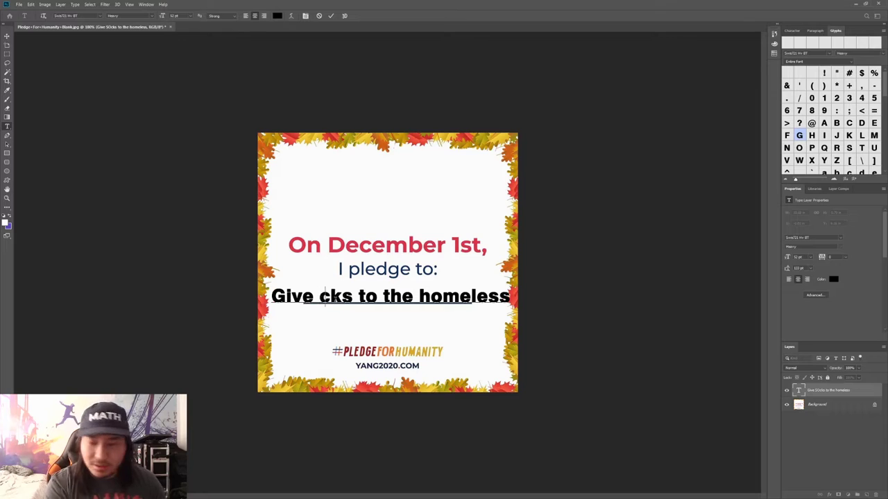
text(so)
key(ctrl+a)
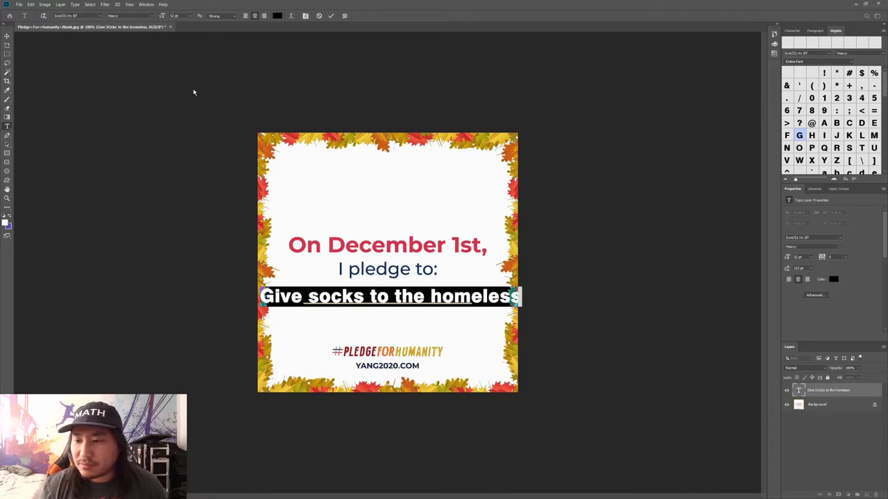
drag(163, 15, 162, 16)
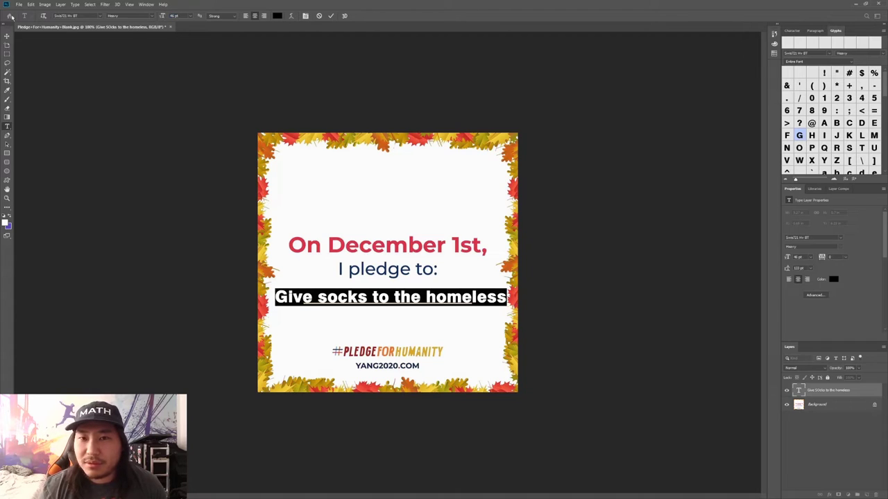
click(7, 36)
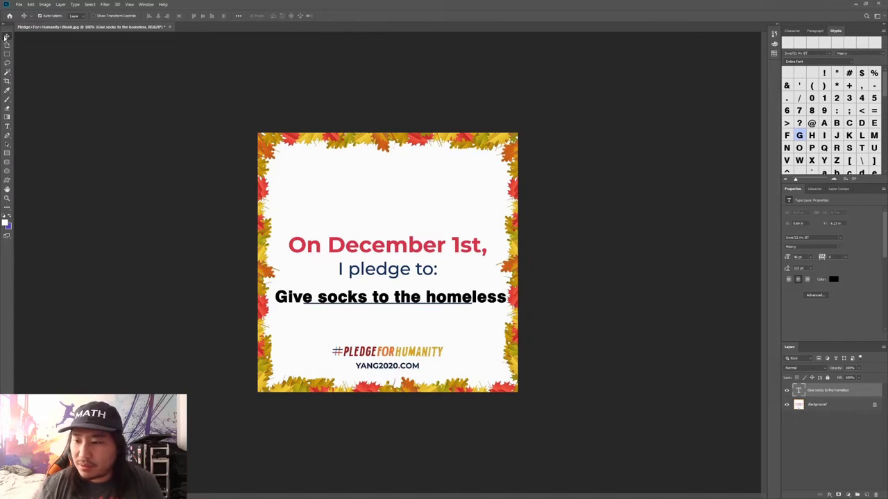
key(Left)
key(Left)
key(Left)
key(Left)
key(Up)
key(Up)
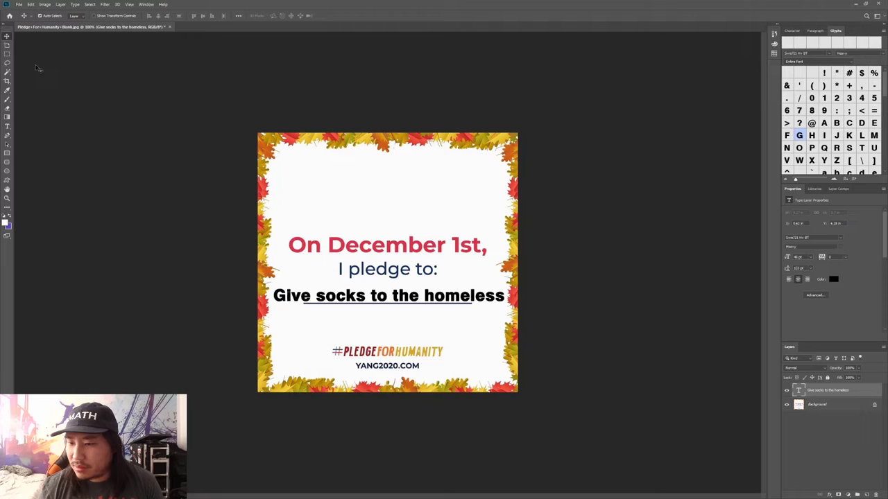
key(Down)
key(Down)
key(Left)
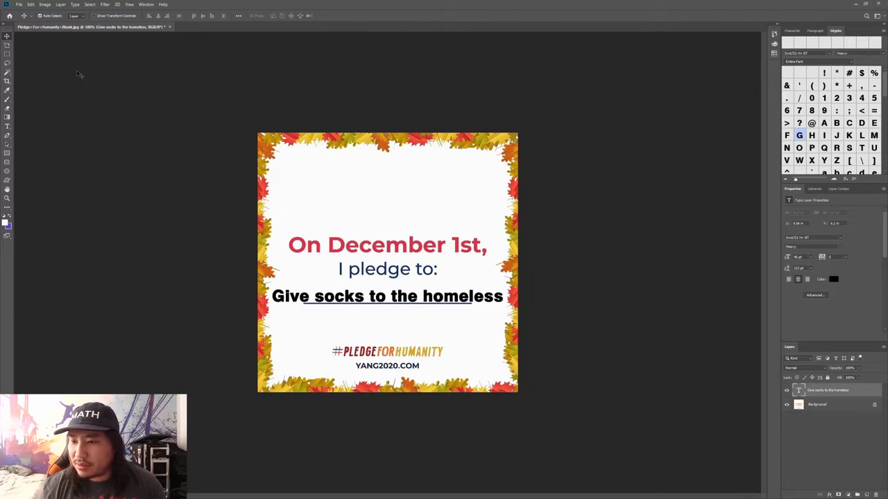
Step: Save the edited graphic as a new JPEG with a shortened name instead of replacing the blank one
click(20, 4)
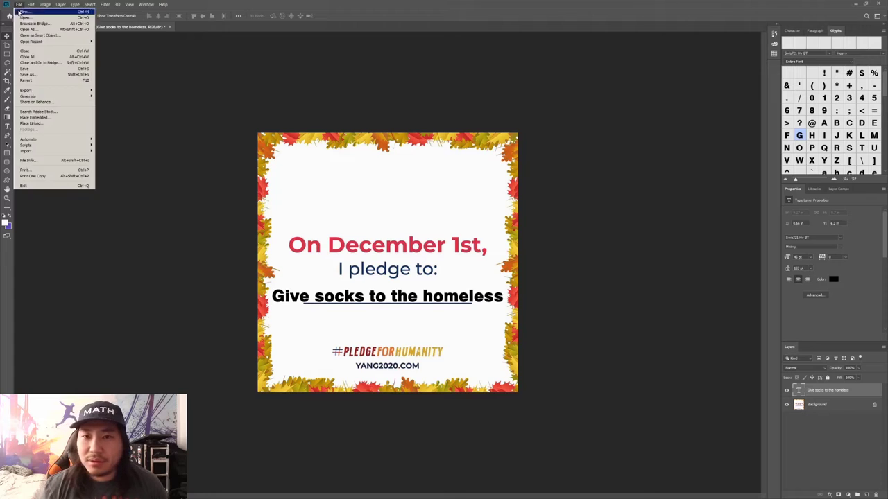
click(42, 75)
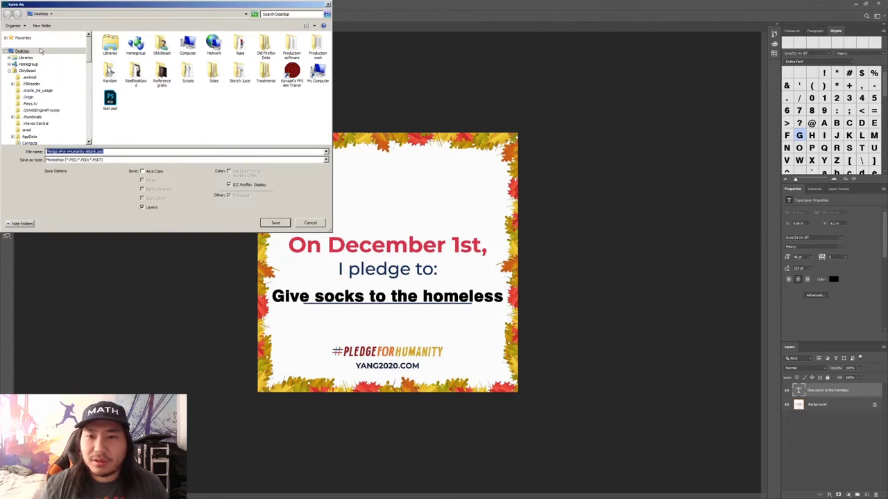
click(89, 160)
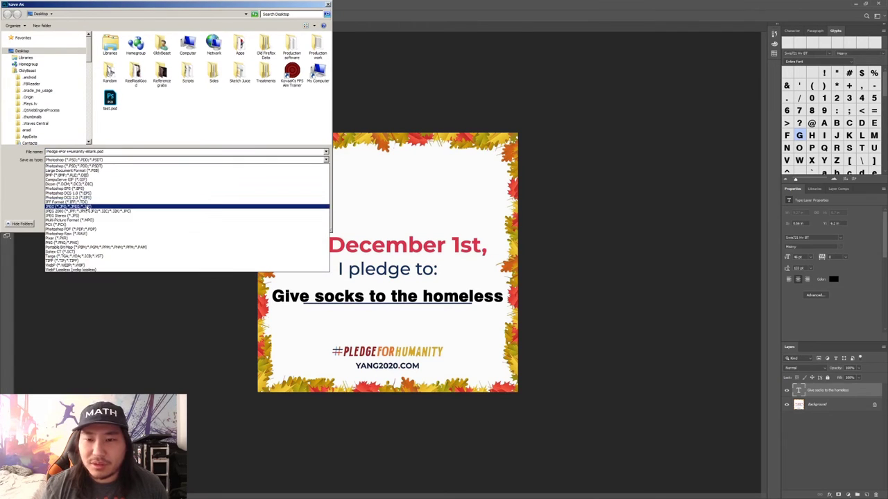
click(88, 209)
click(269, 222)
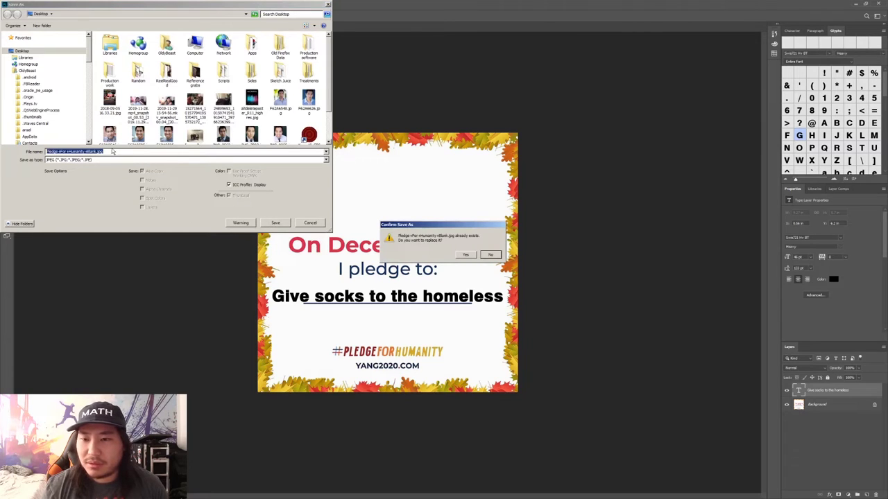
click(109, 154)
click(489, 254)
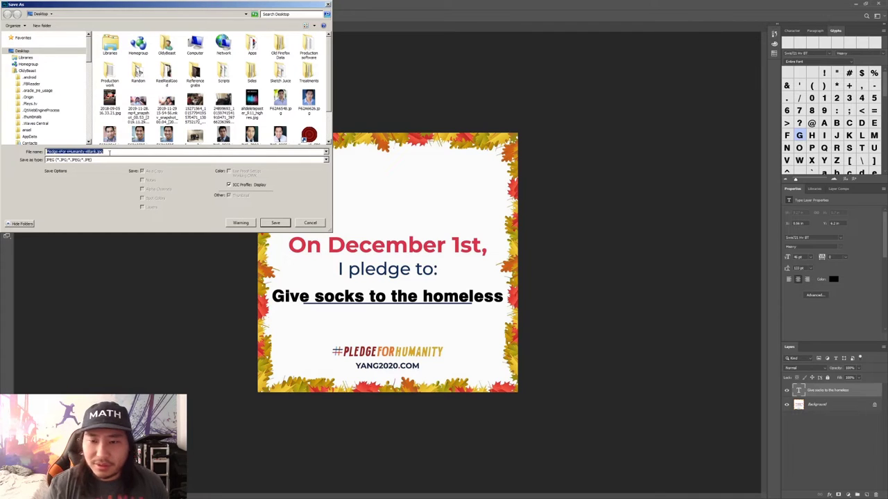
click(109, 153)
key(Left)
key(Left)
key(Left)
key(Left)
key(BackSpace)
key(BackSpace)
key(BackSpace)
key(BackSpace)
key(BackSpace)
key(BackSpace)
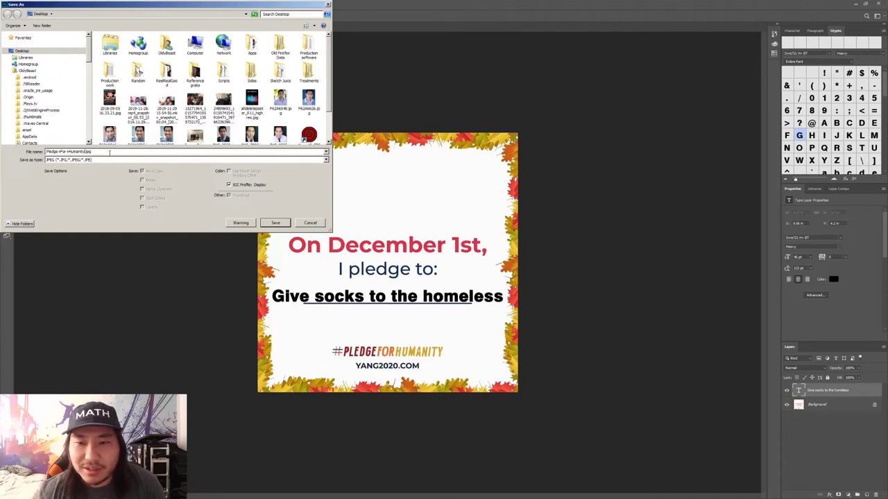
click(277, 224)
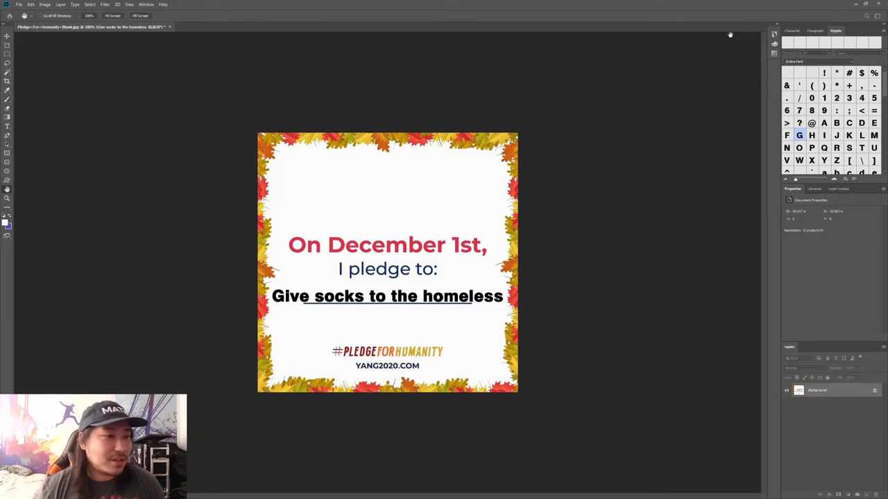
Step: Quit Photoshop, answering the save prompt on exit
click(7, 36)
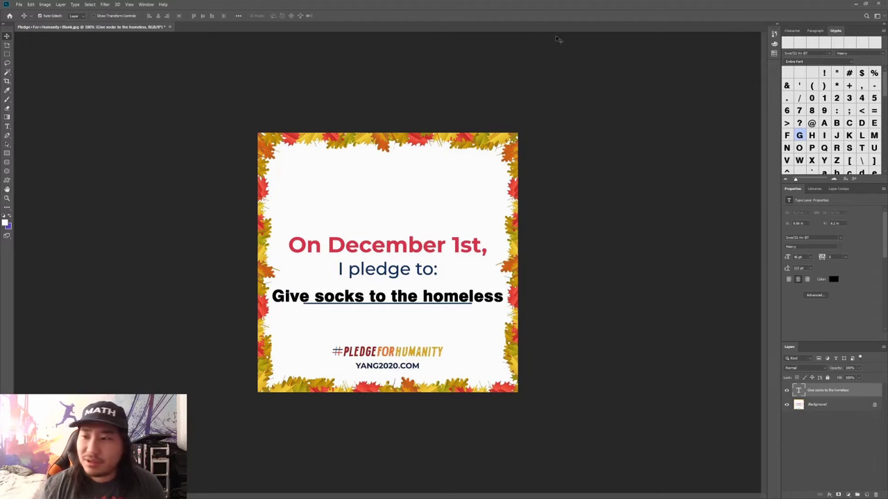
click(877, 5)
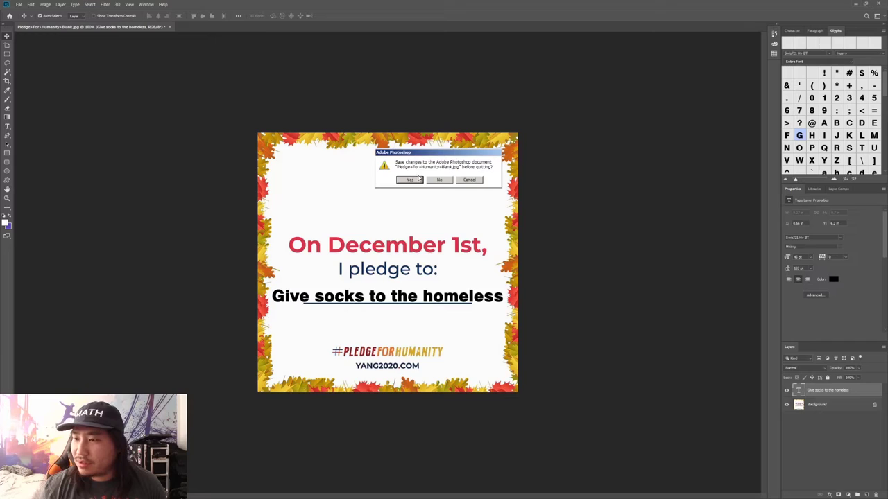
click(446, 182)
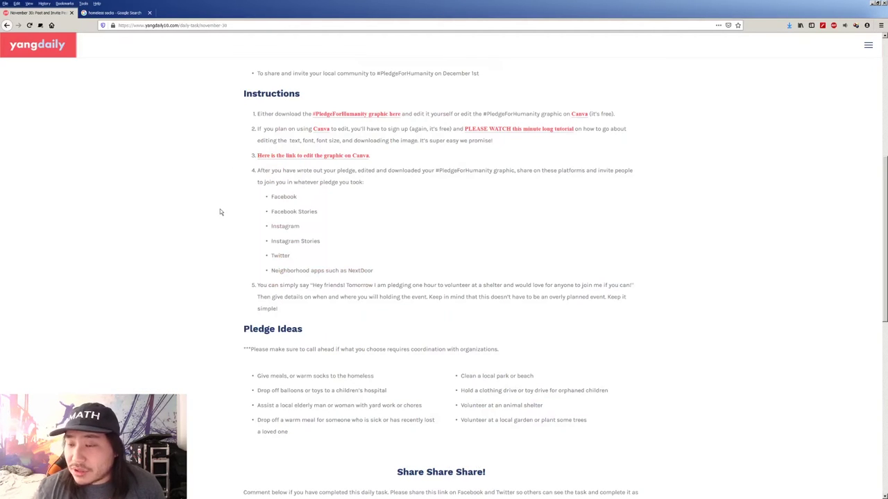
Step: Open Facebook from the Bookmarks menu in a new Firefox tab
scroll(188, 220, down, 1)
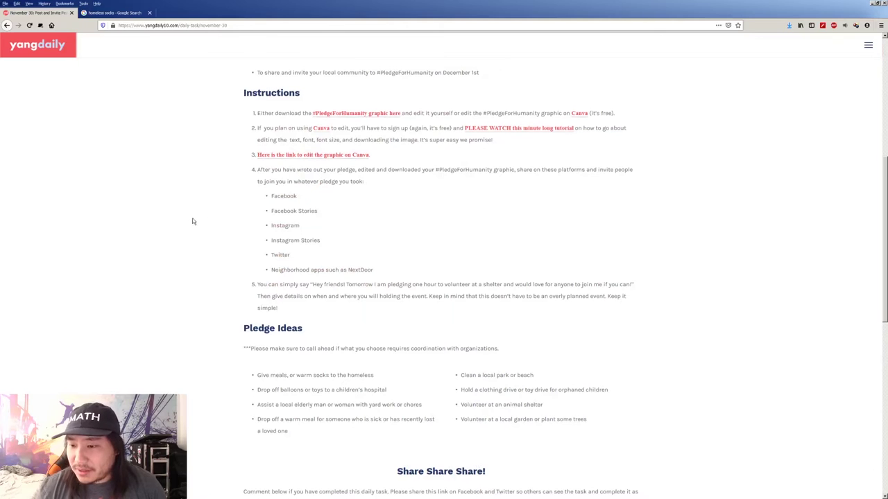
scroll(158, 192, up, 3)
key(ctrl+t)
click(64, 4)
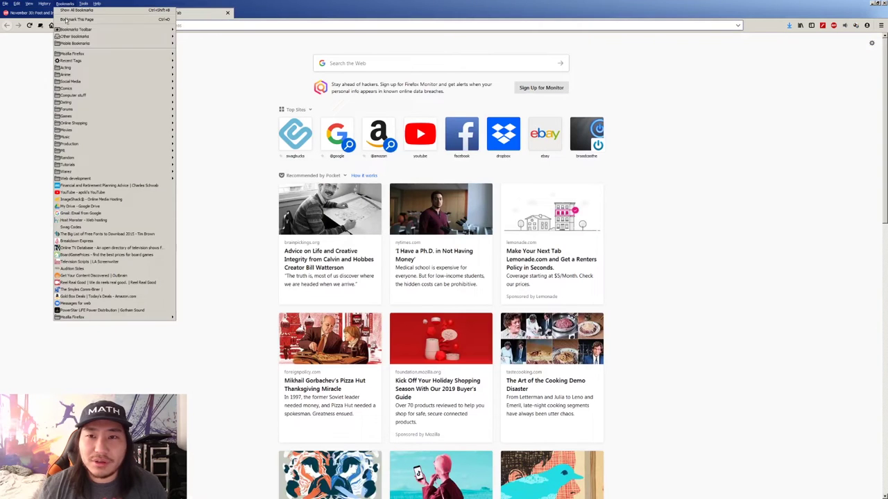
mouse_move(145, 87)
click(210, 87)
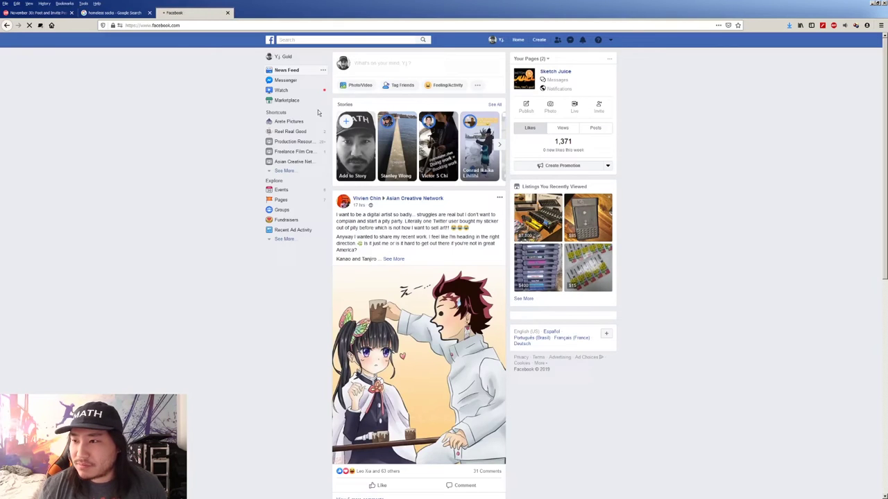
Step: Begin a new Facebook post with Pledge+For+Humanity.jpg attached as its photo
click(380, 64)
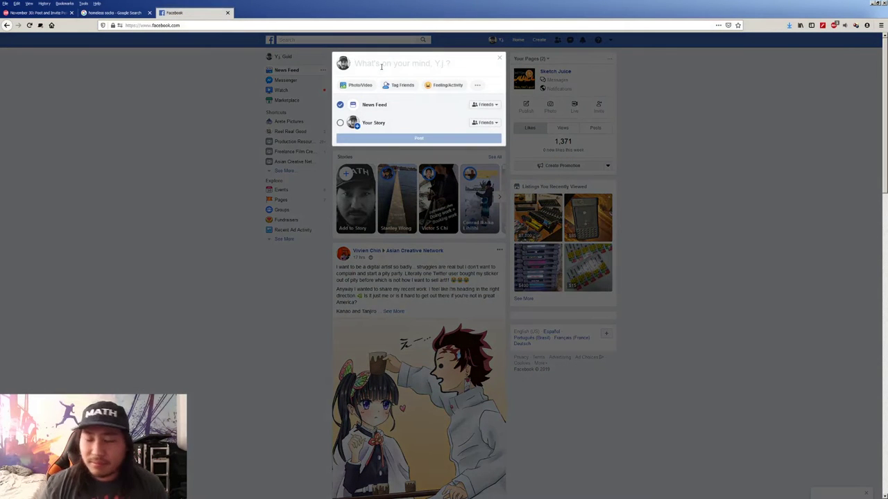
click(359, 98)
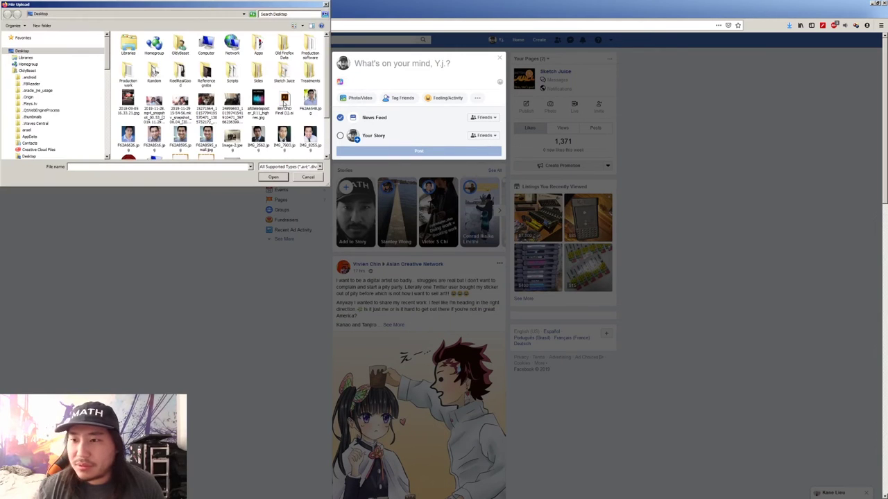
scroll(205, 158, down, 1)
click(206, 152)
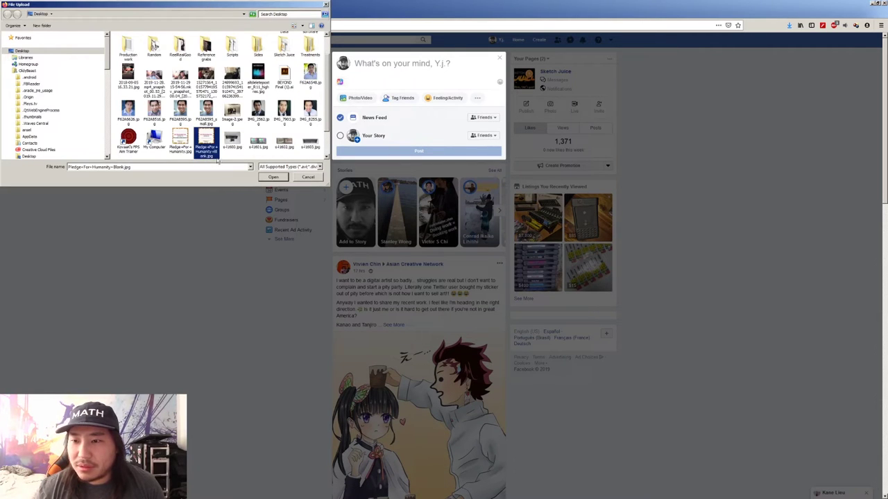
click(180, 141)
click(272, 177)
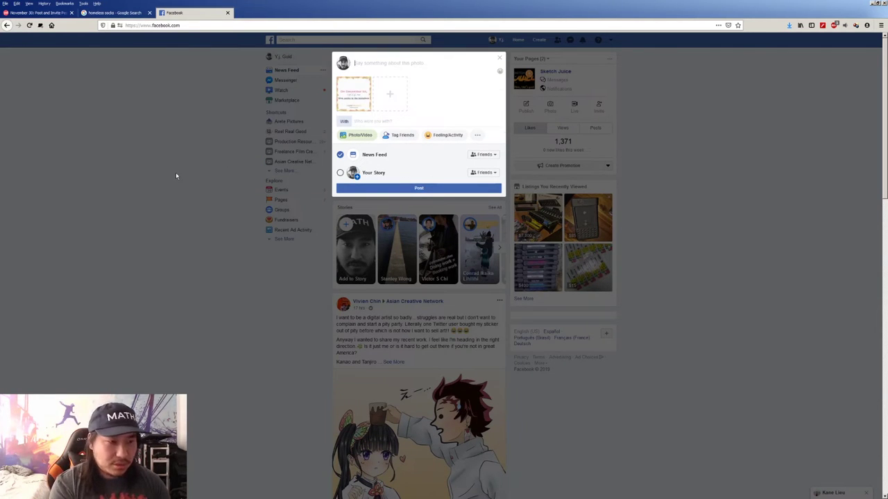
Step: Caption the post about dropping off socks for the homeless tomorrow with #humanityfirst, then publish it
text(I read t)
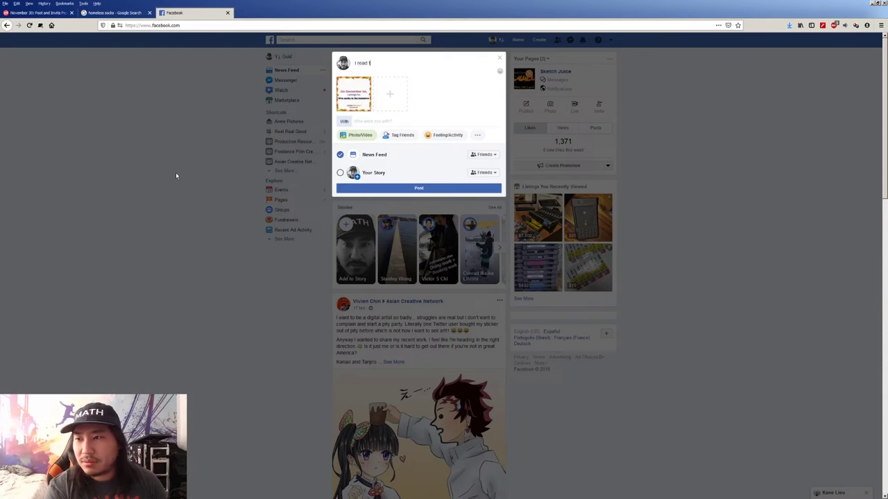
text(hat)
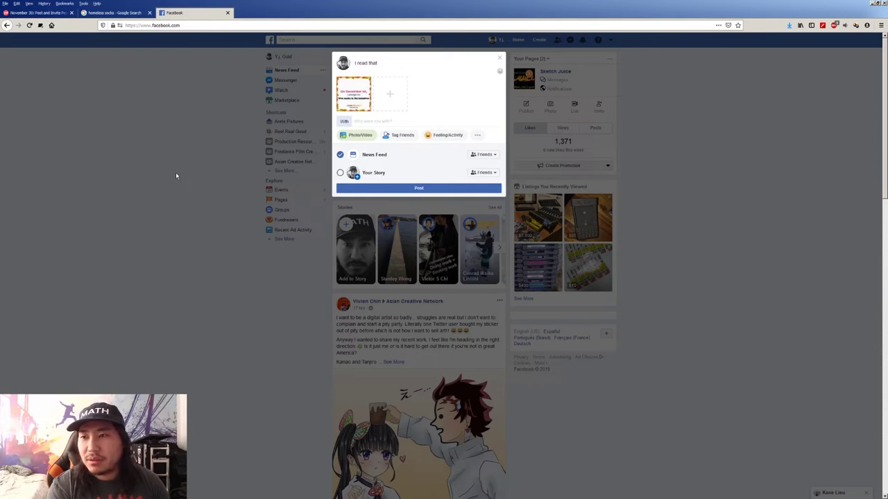
text( tons of people give food an)
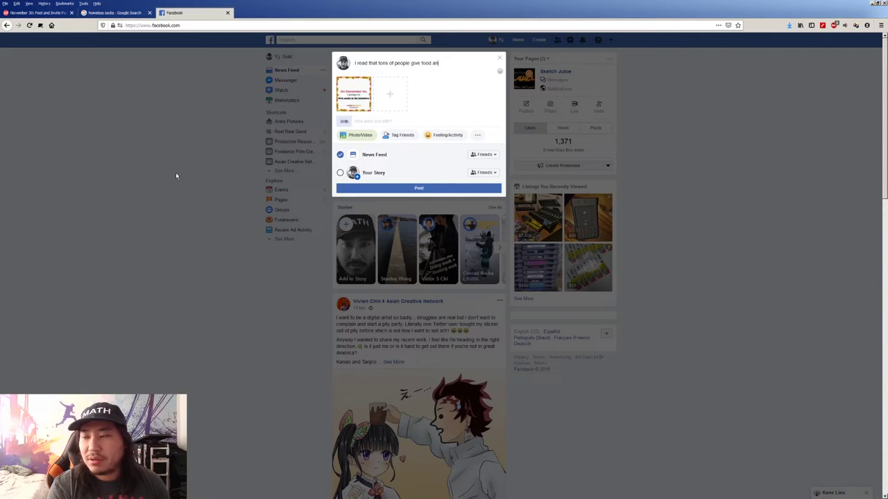
text(d chari)
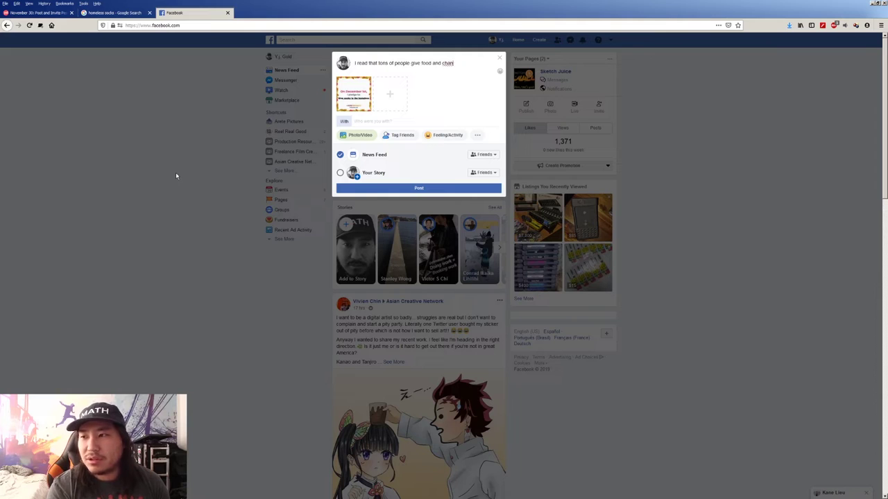
key(BackSpace)
key(BackSpace)
text(nge to t)
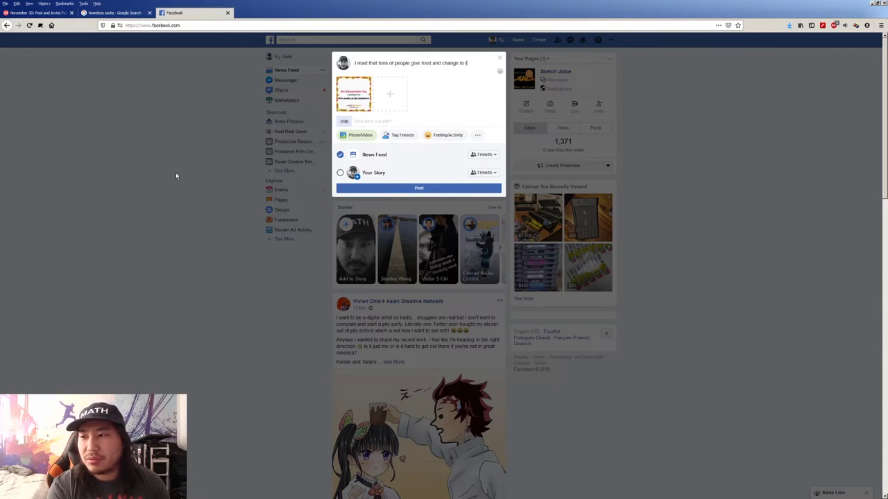
text(he homeless, but what they could really use i)
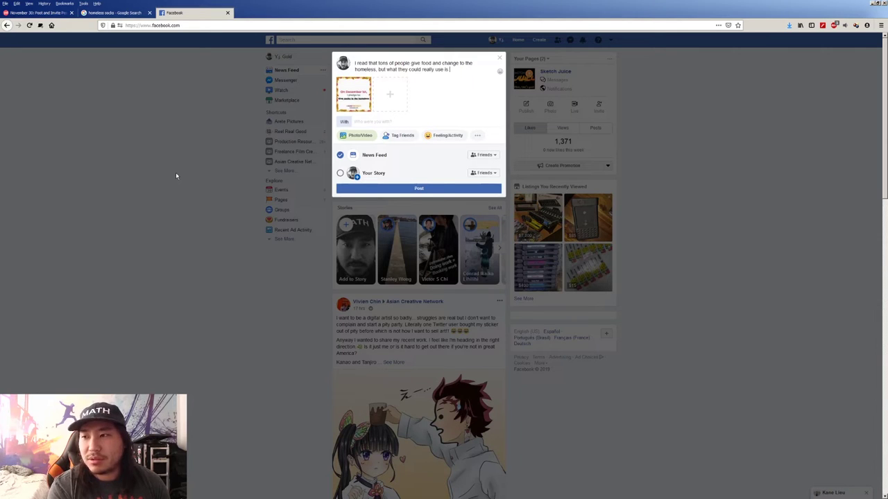
text(some)
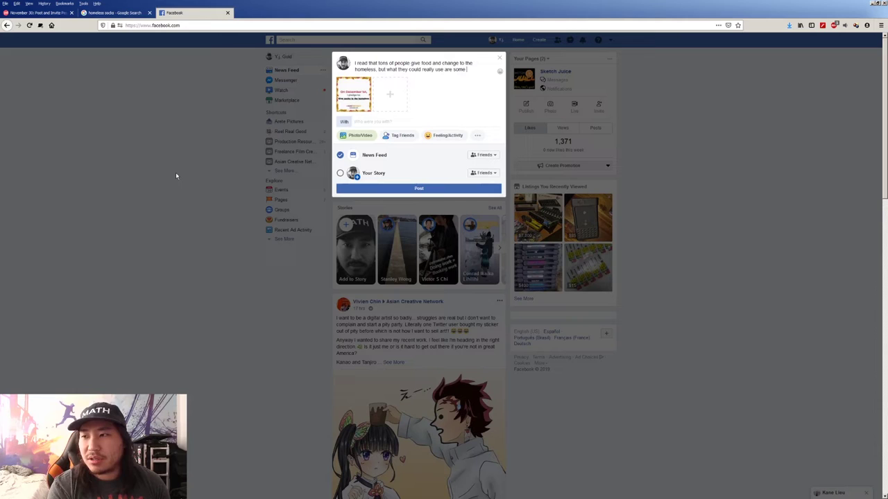
text( socks. I')
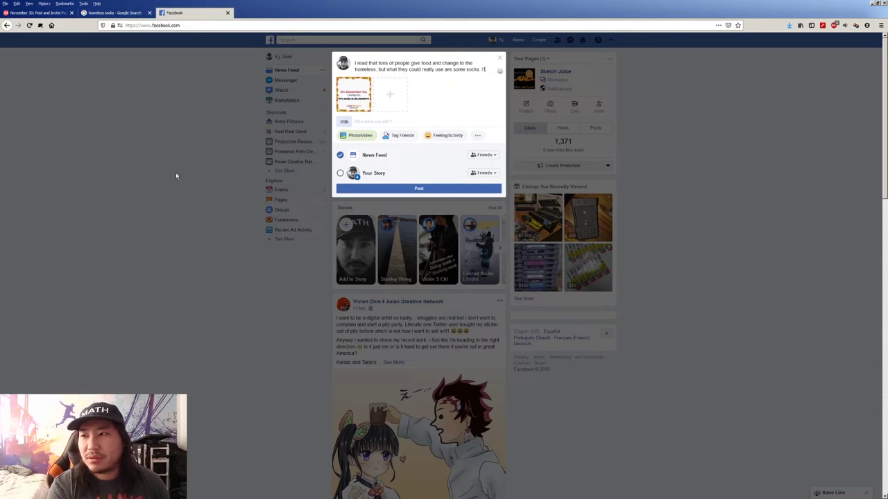
text(ll be dropping off s)
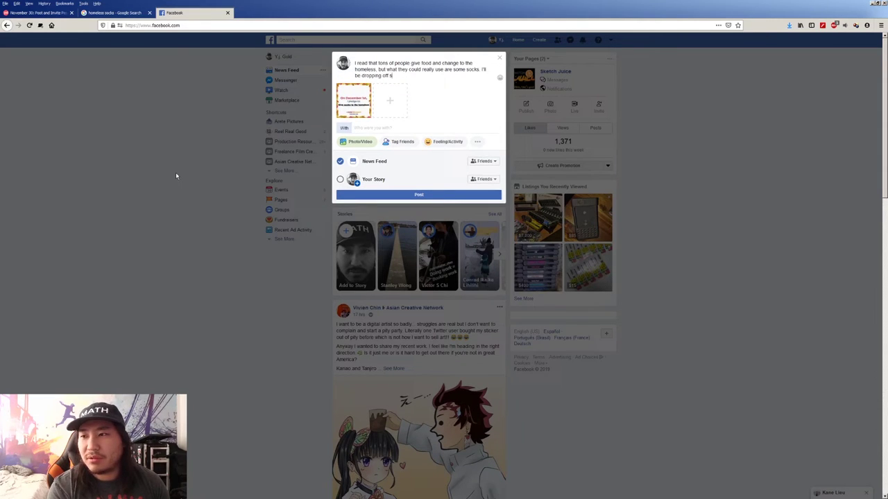
text(ome at the local she)
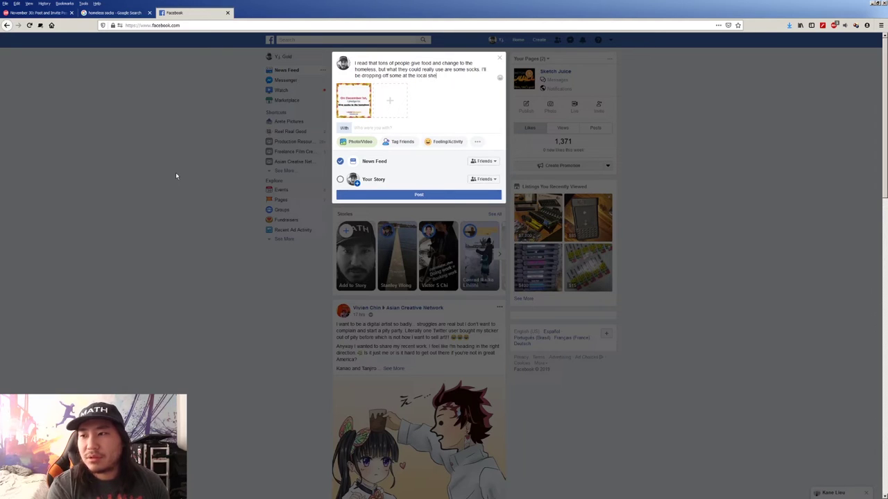
text(lter tomorrow if any)
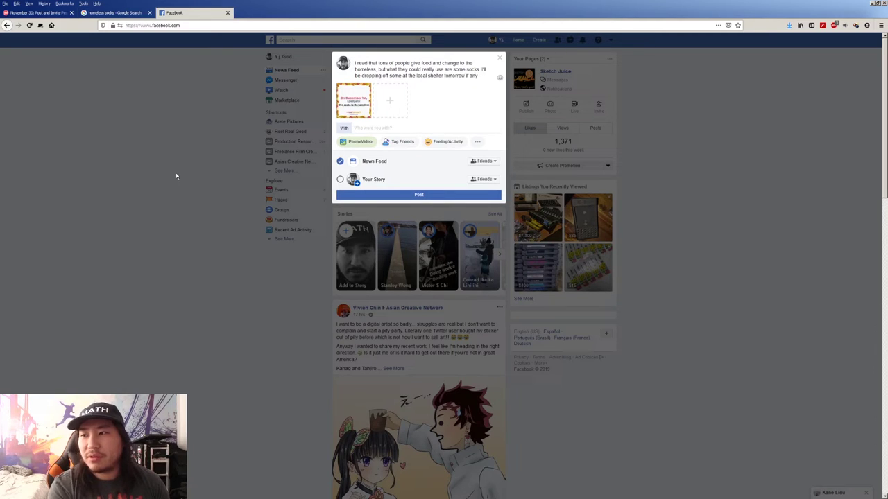
text(one else wants to join)
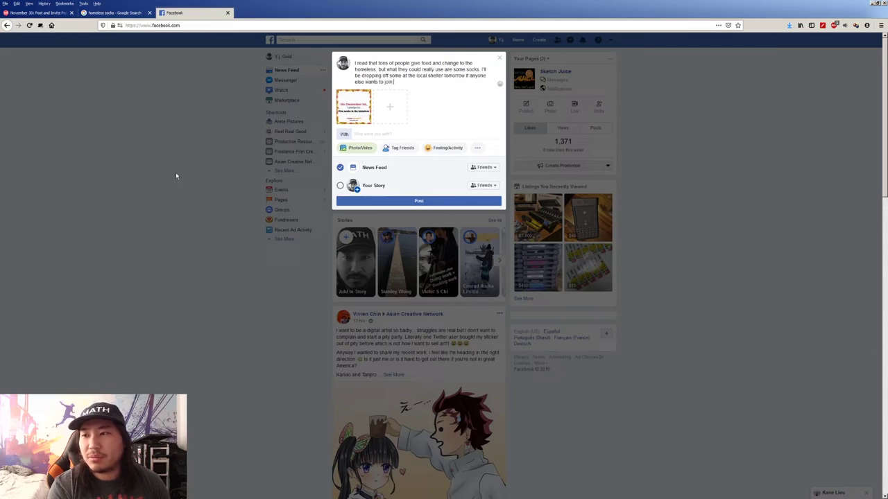
text( me. )
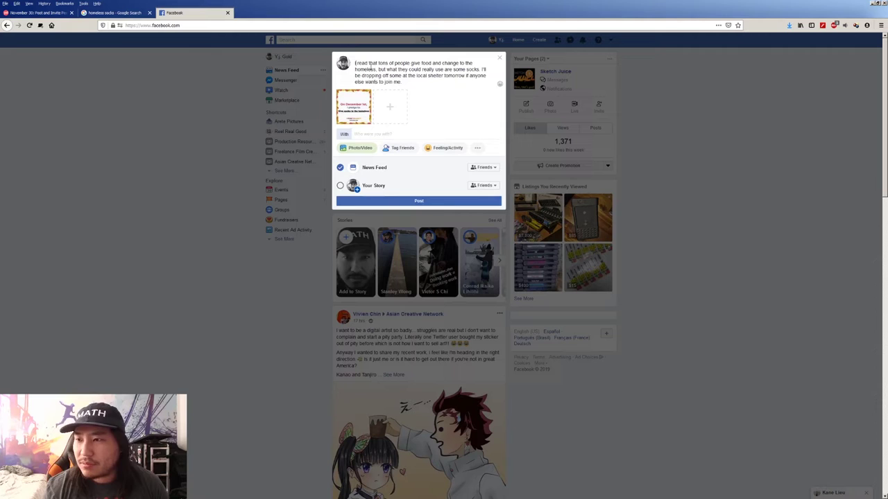
text(just)
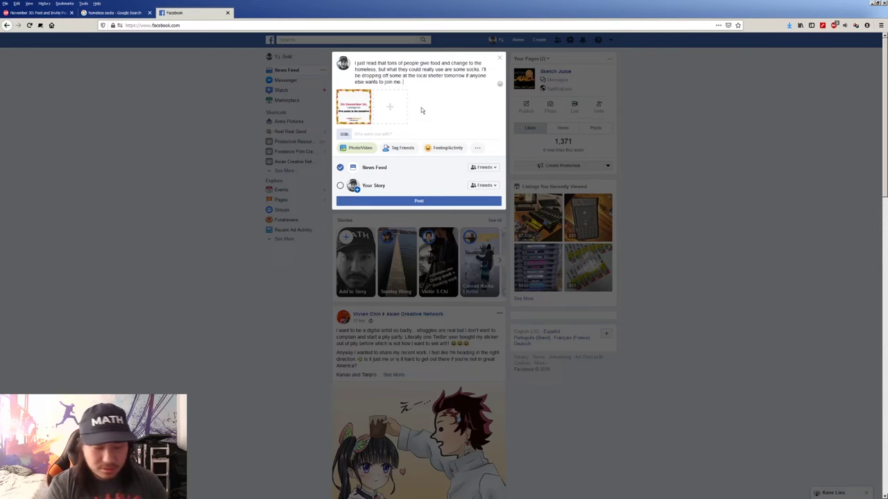
text(Let's put)
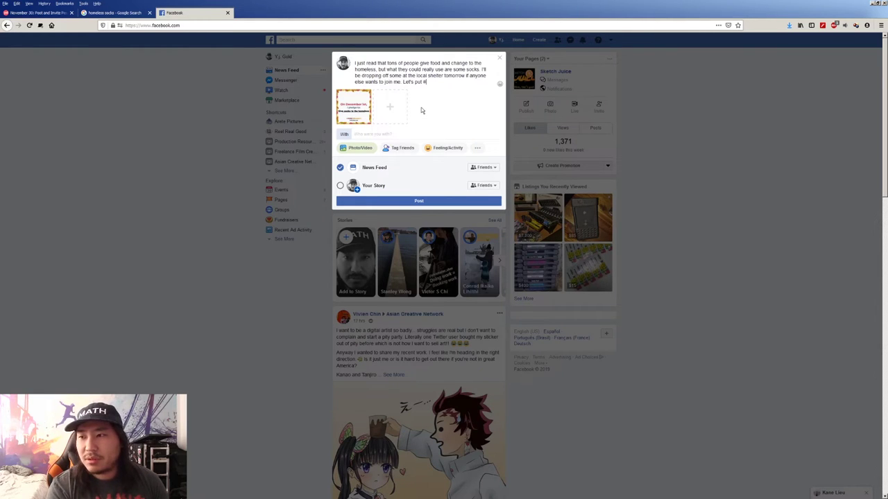
text( #humanityfirst)
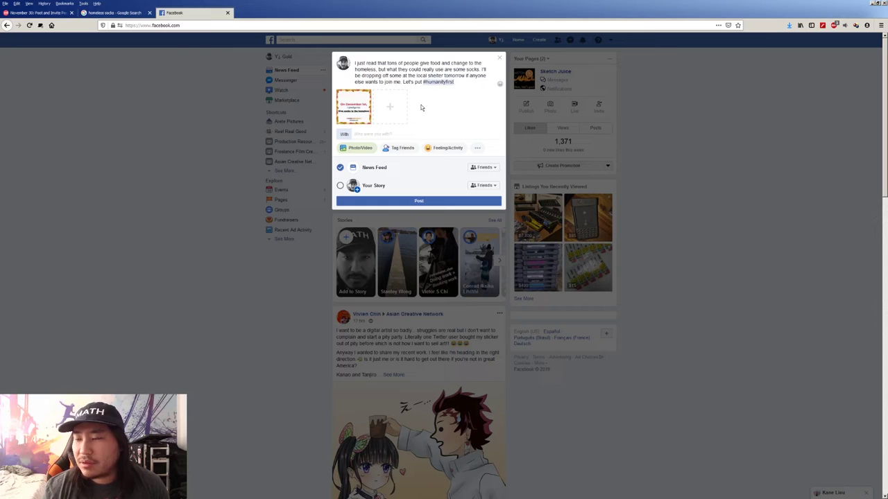
click(437, 201)
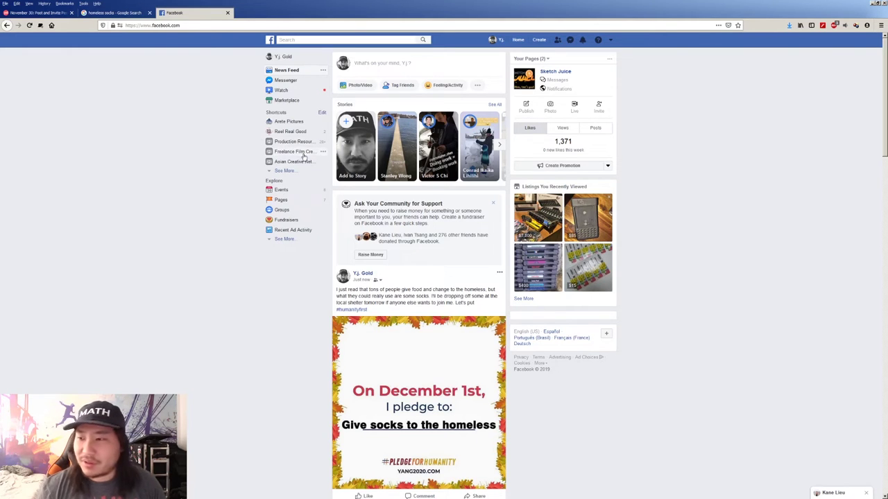
Step: Scroll the news feed to check the newly published pledge post
scroll(175, 200, down, 2)
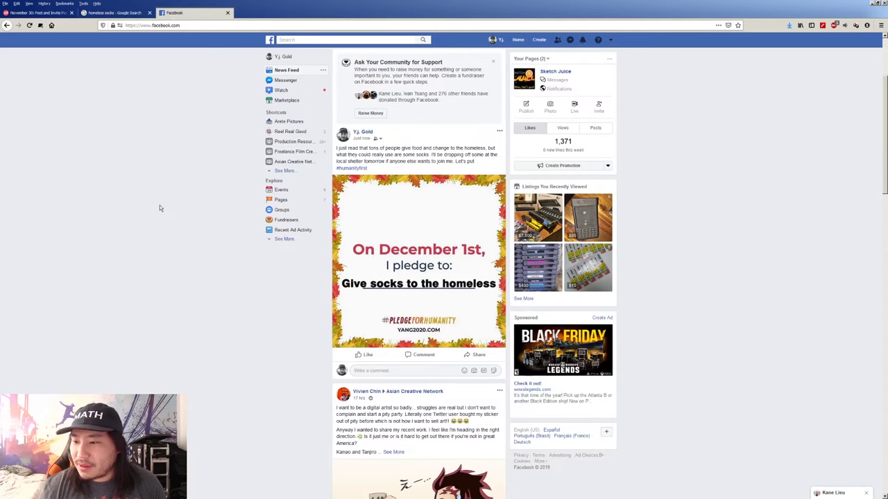
scroll(157, 202, up, 1)
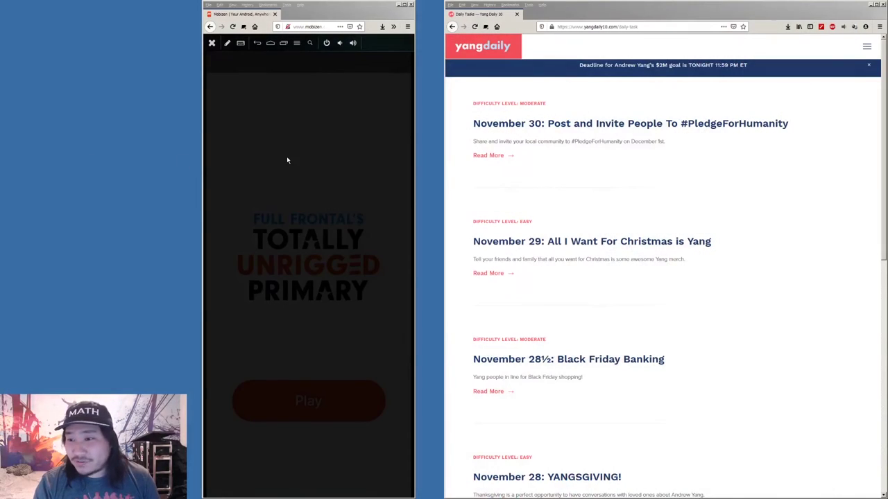
Step: Wake the mirrored phone, submit Abolish as the quiz answer, and return the right browser home
click(286, 160)
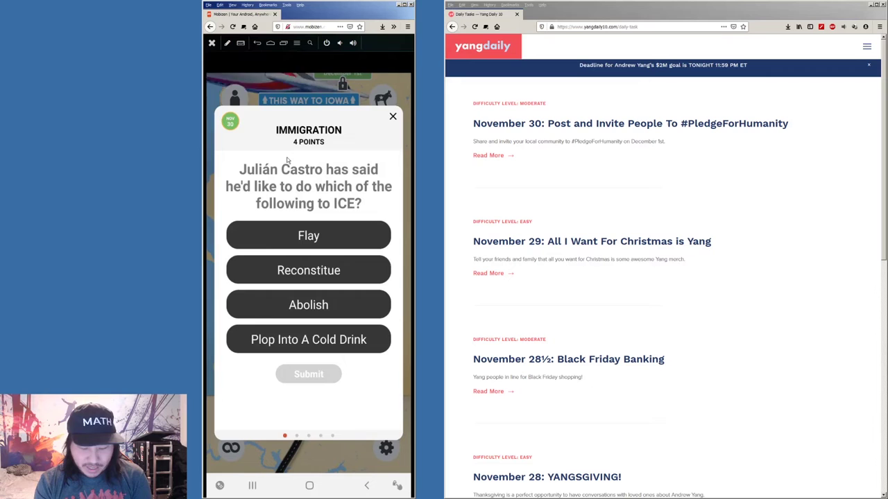
click(309, 305)
click(308, 374)
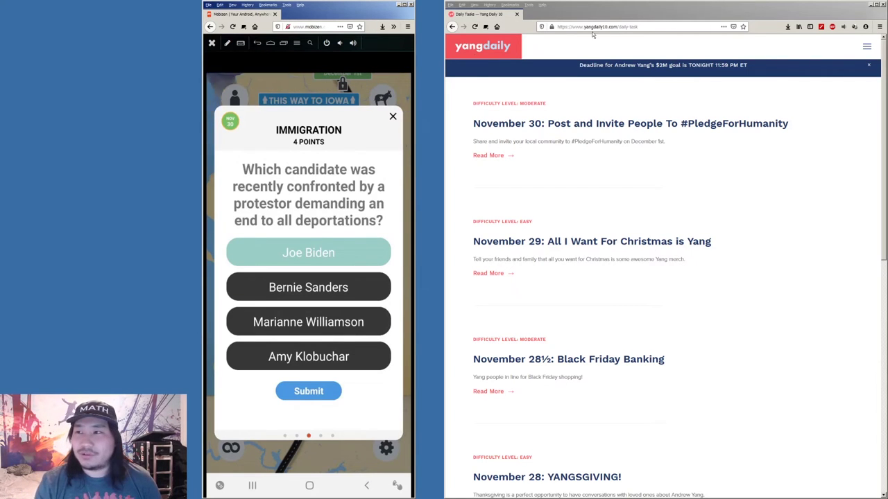
click(497, 26)
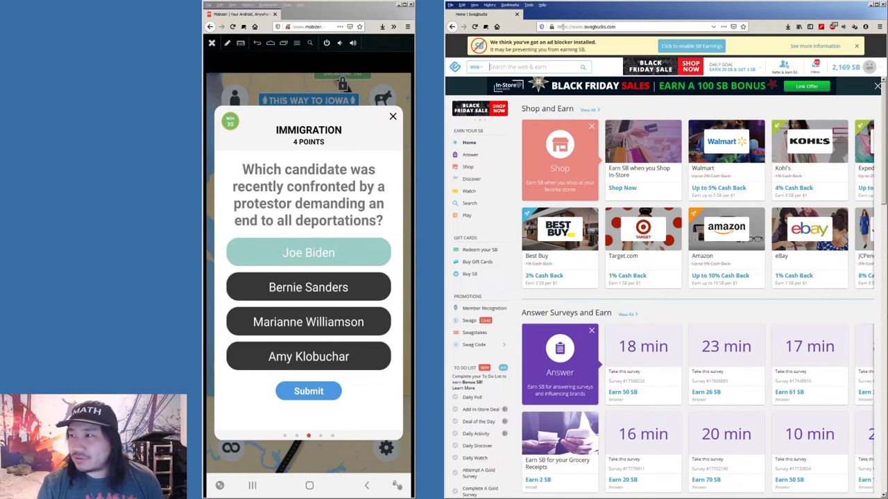
Step: Load the Google home page in the browser for a new search
click(557, 28)
text(ggog)
key(Return)
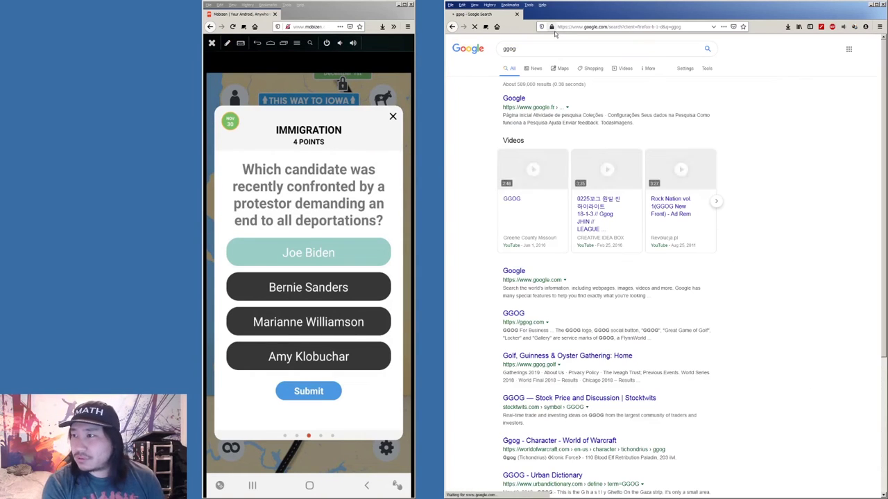
click(467, 48)
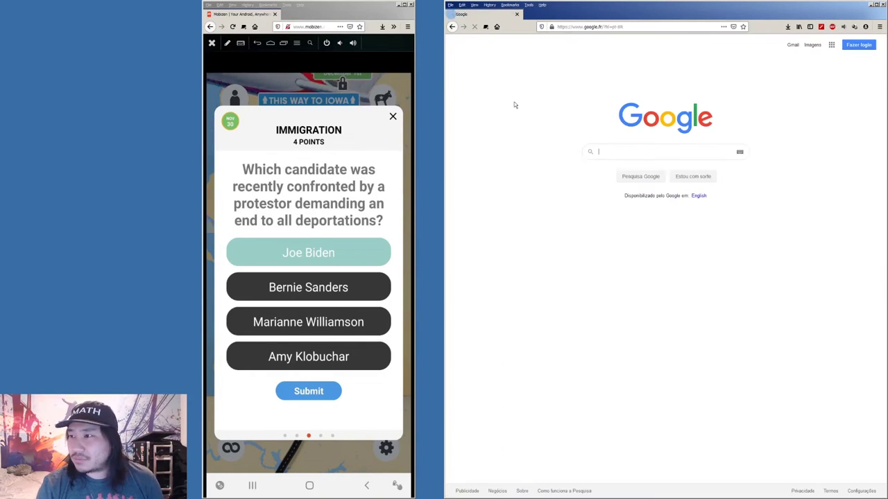
Step: Search Google for 'joe biden end to deportation' and highlight part of the first snippet
click(610, 154)
click(609, 154)
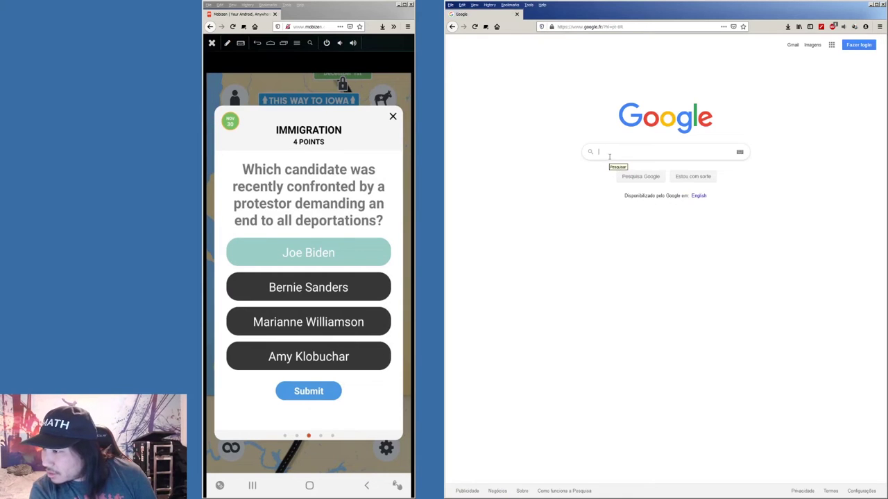
text(joe biden )
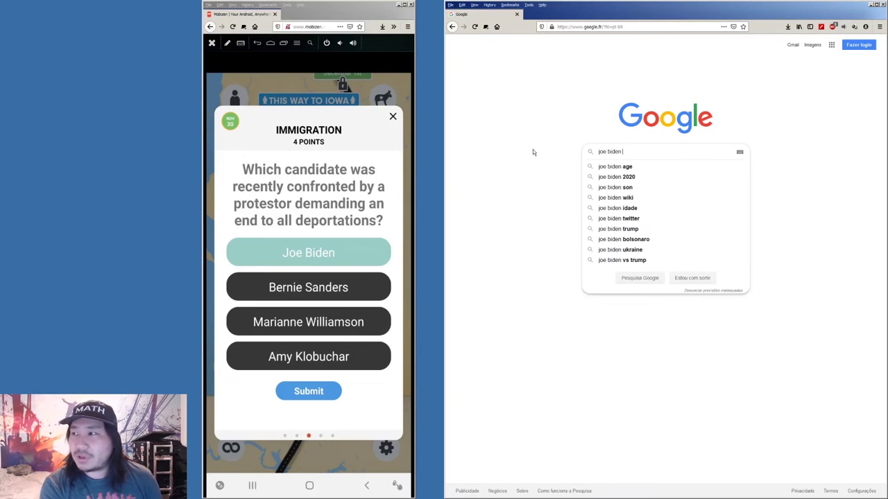
text(end to deportation)
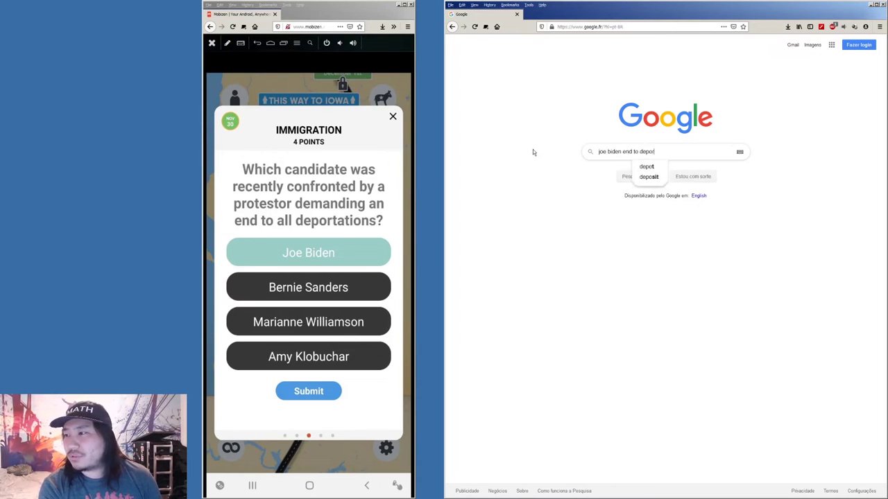
key(Return)
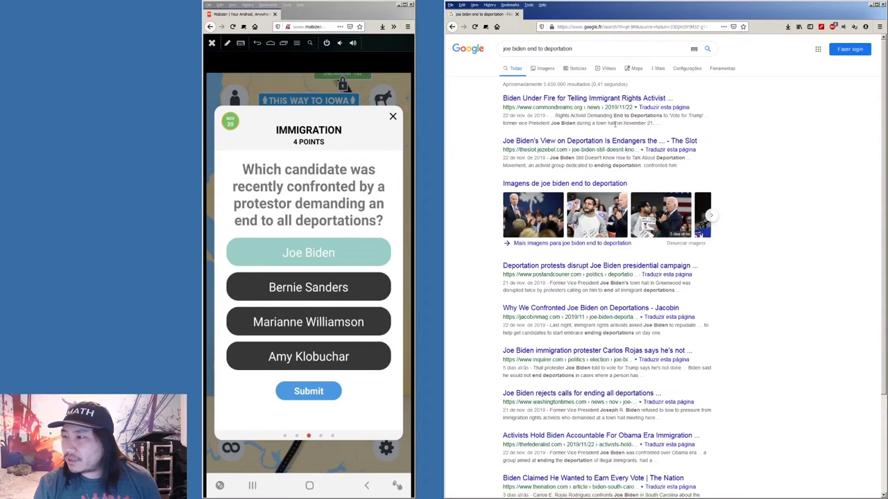
drag(556, 116, 645, 115)
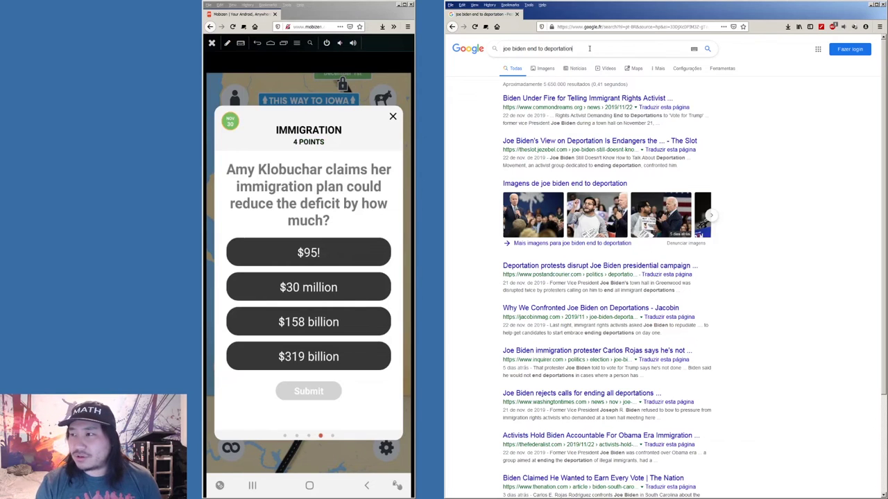
Step: Search Google for 'amy klobuchar immigration plan' and scan the results
key(ctrl+a)
text(am)
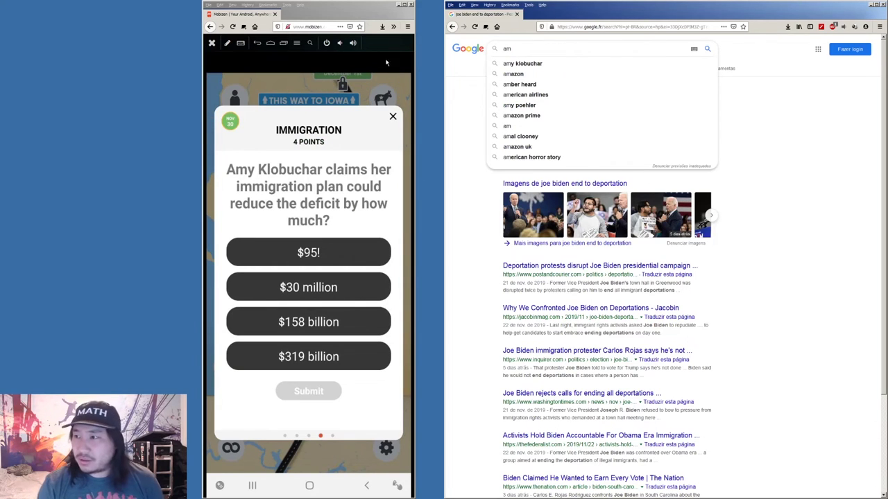
click(547, 63)
click(560, 50)
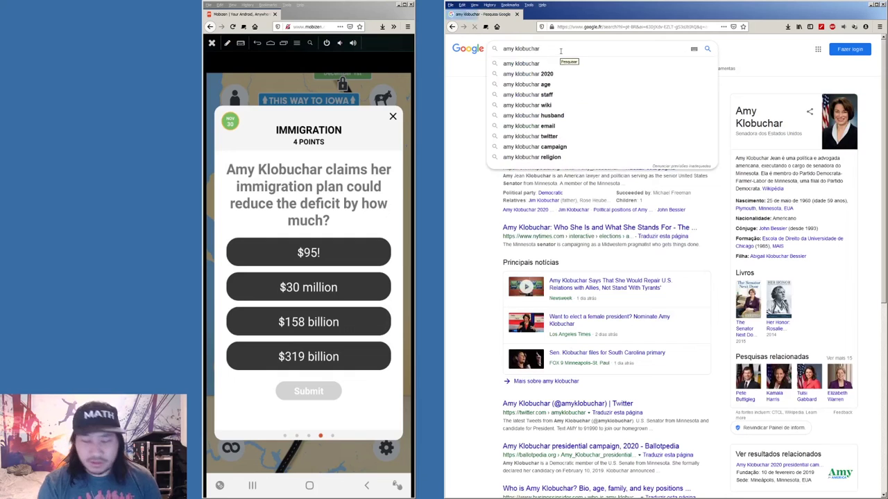
text(imm)
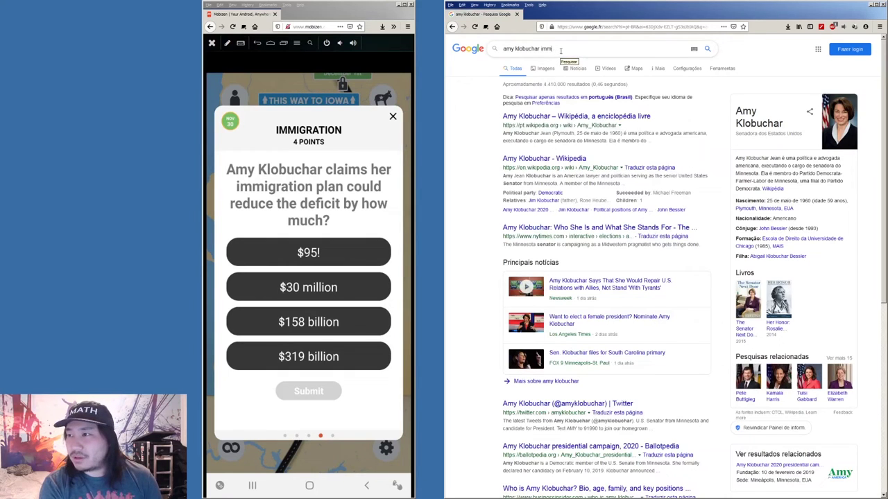
text(igr)
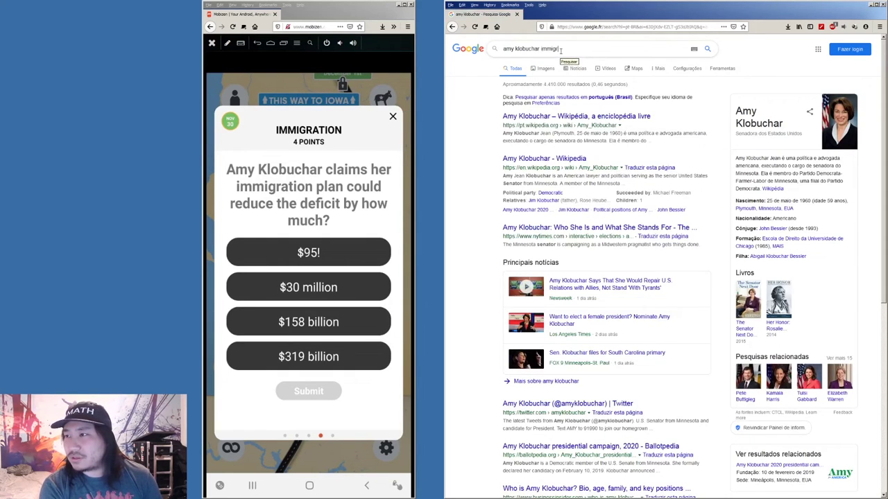
text(ation plan)
key(Return)
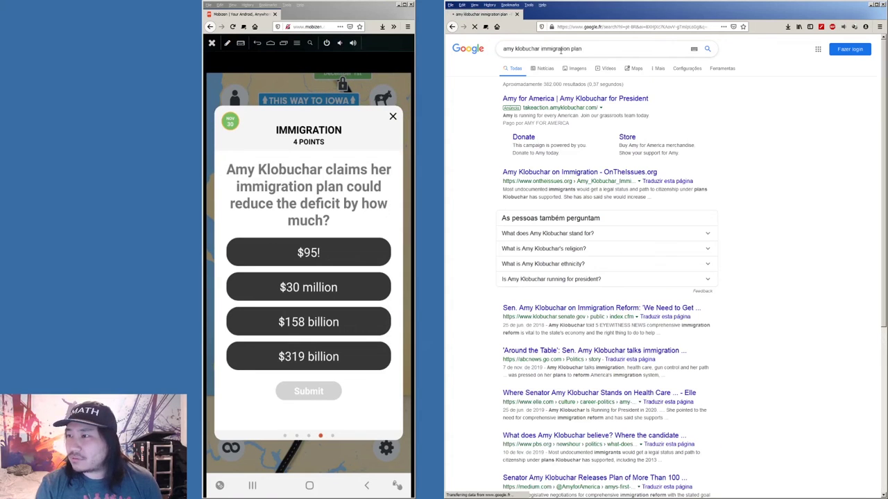
scroll(461, 138, down, 3)
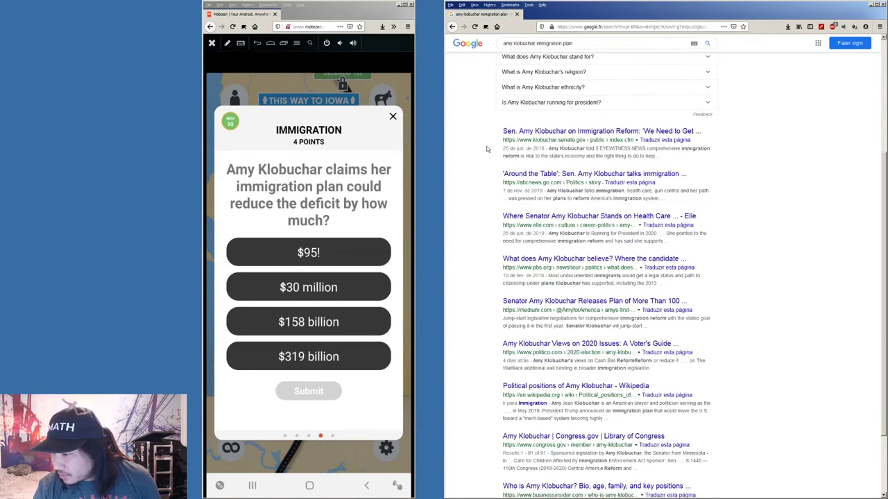
scroll(480, 147, up, 3)
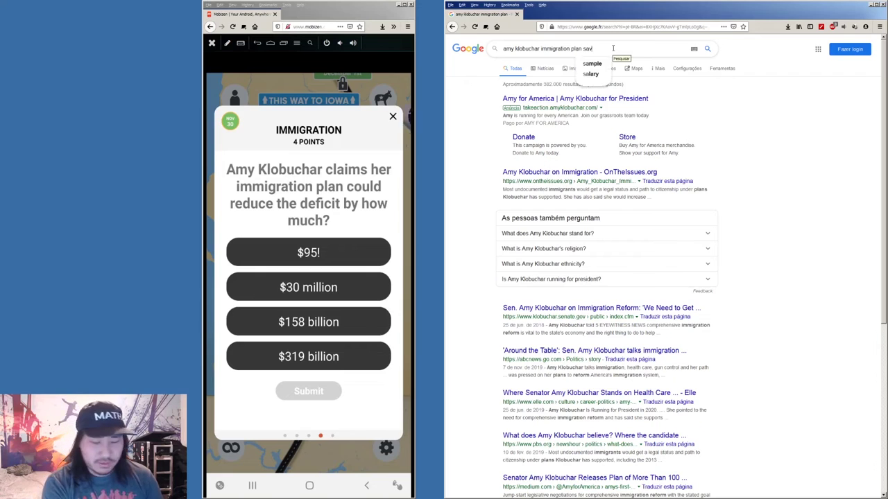
Step: Refine the query with 'saves', then replace it with 'deficit' and search again
text(es)
key(Return)
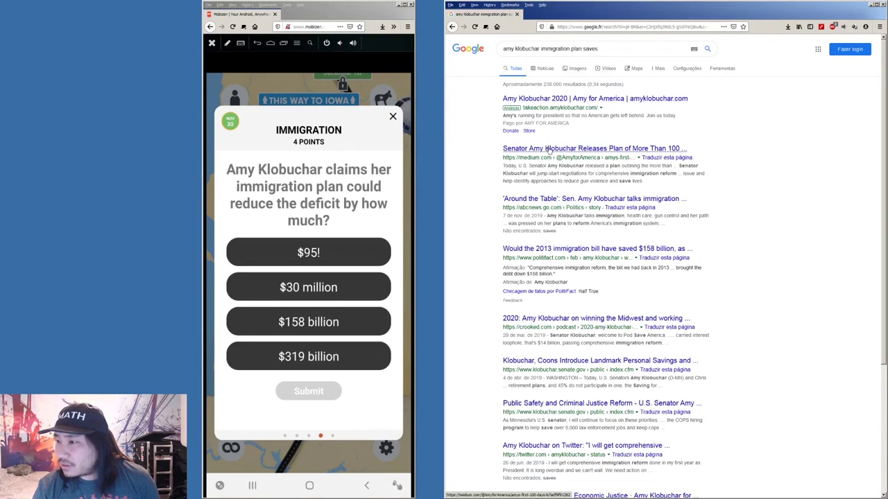
scroll(506, 184, down, 4)
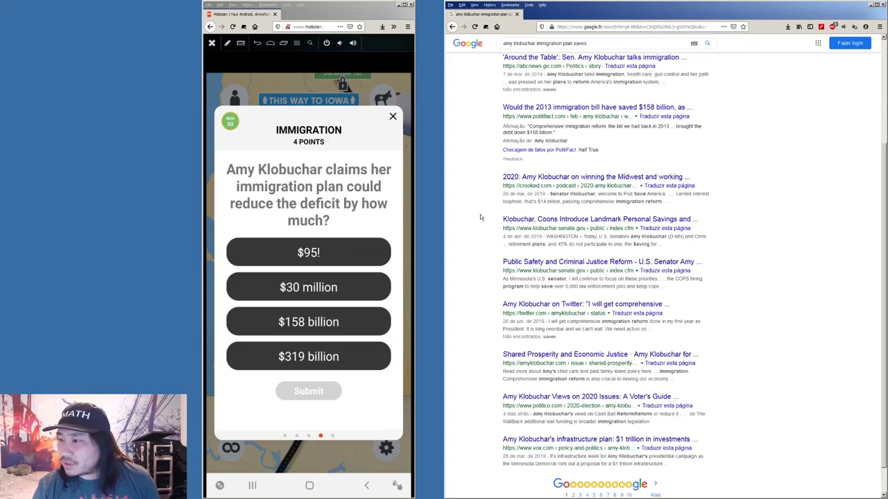
scroll(483, 217, up, 4)
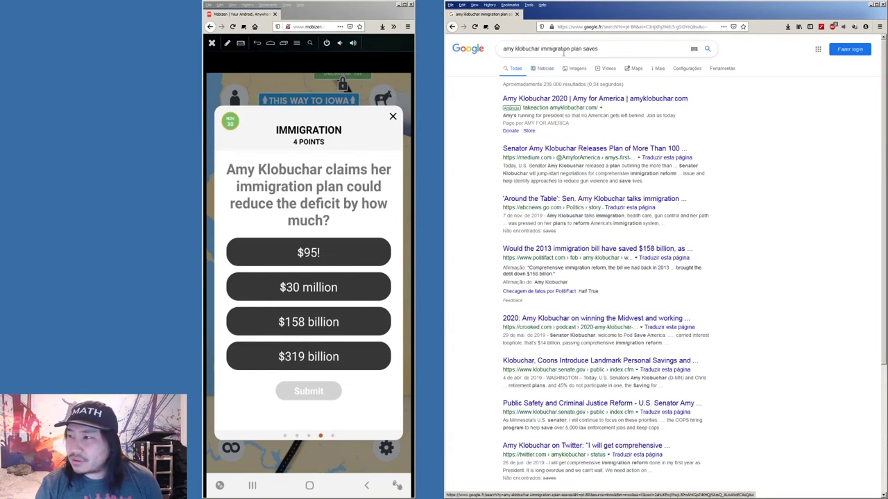
click(629, 47)
key(BackSpace)
key(BackSpace)
key(BackSpace)
key(BackSpace)
key(BackSpace)
text(defici)
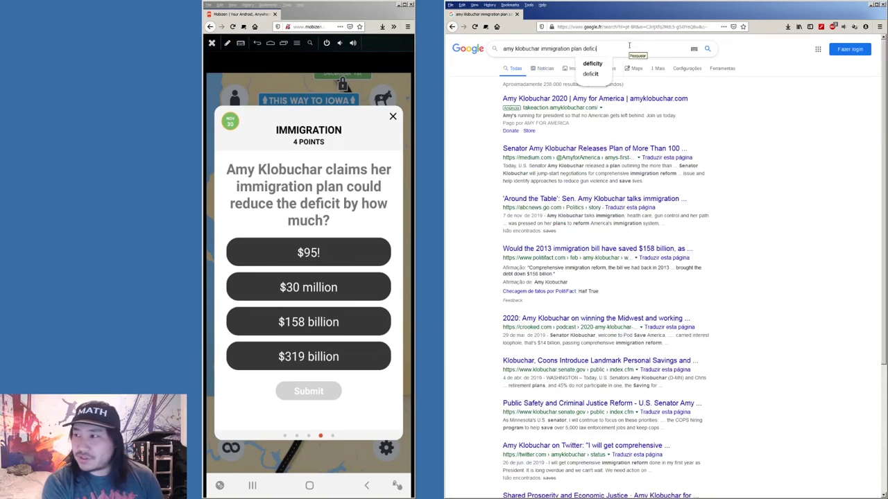
text(t)
key(Return)
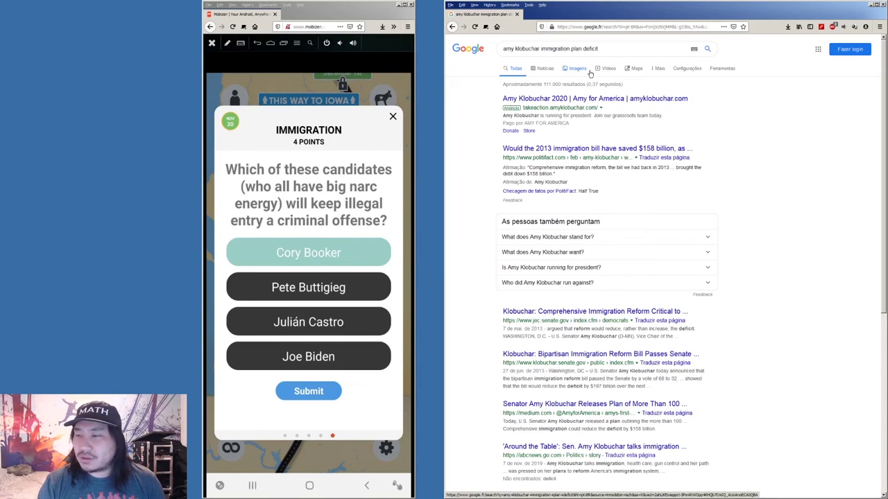
Step: Search 'illegal entry criminal offense' and open the Vox article about Cory Booker and Biden
triple_click(611, 48)
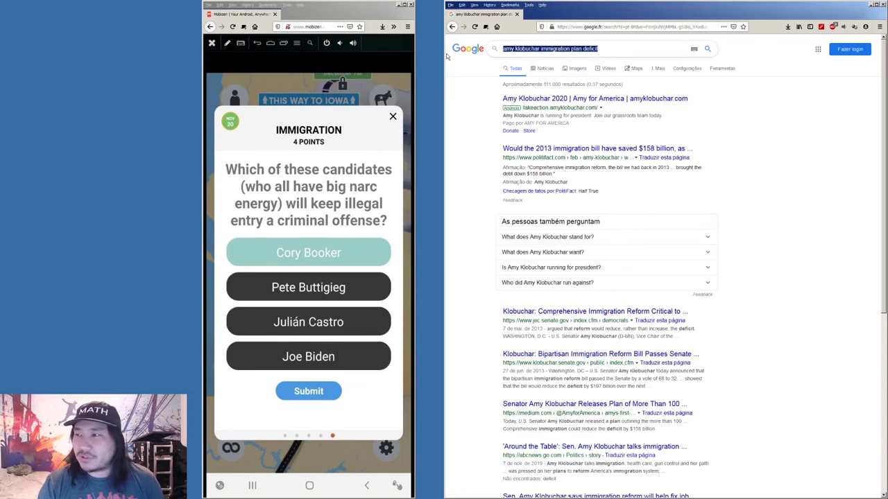
text(illegal ent)
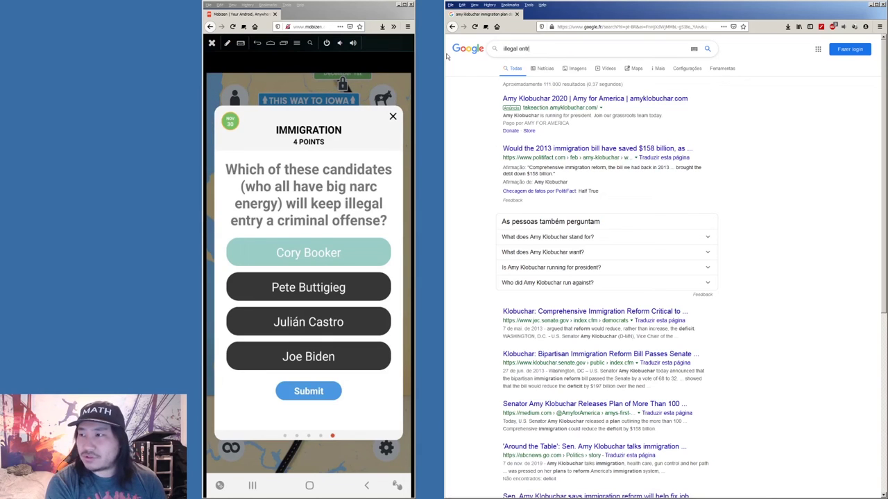
text(ry crimianl)
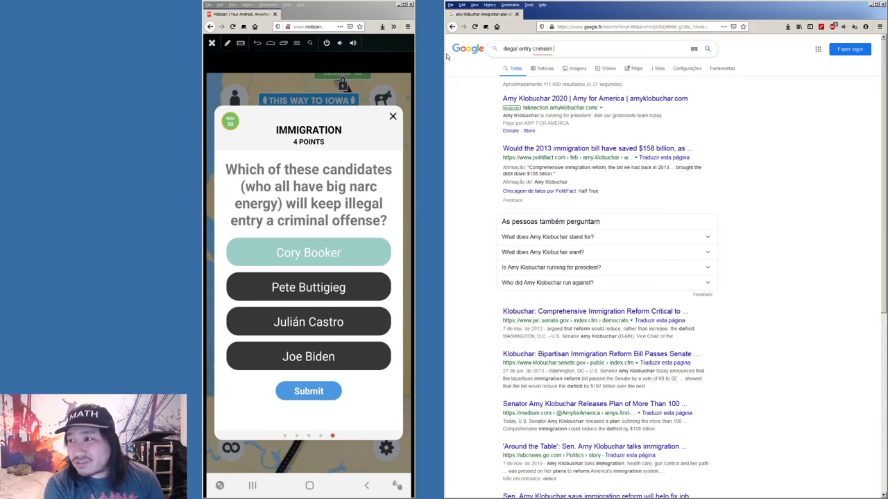
text(offense booker)
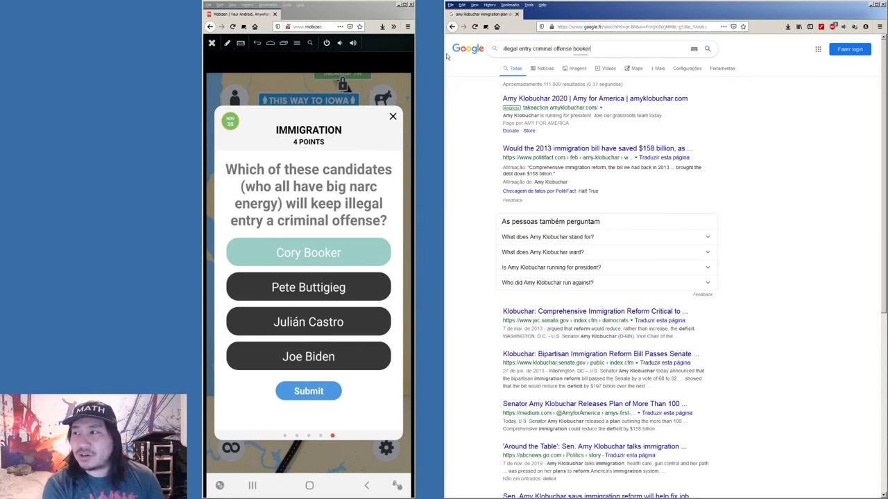
key(Return)
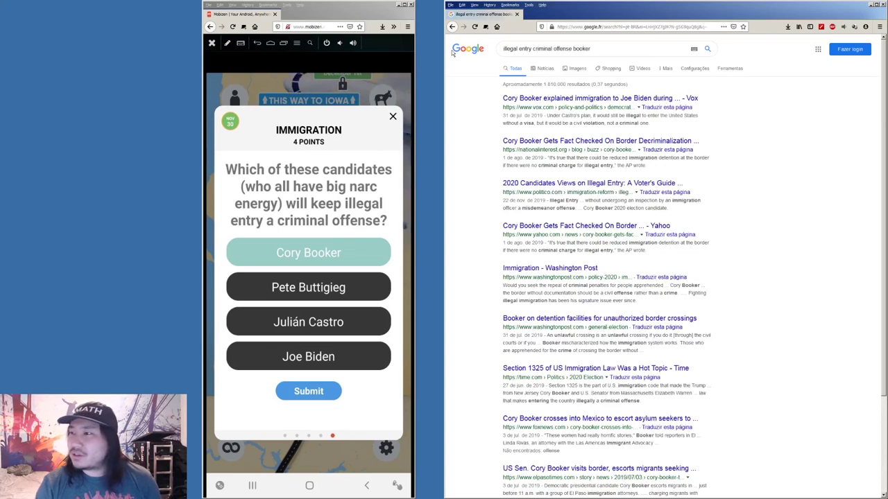
click(555, 99)
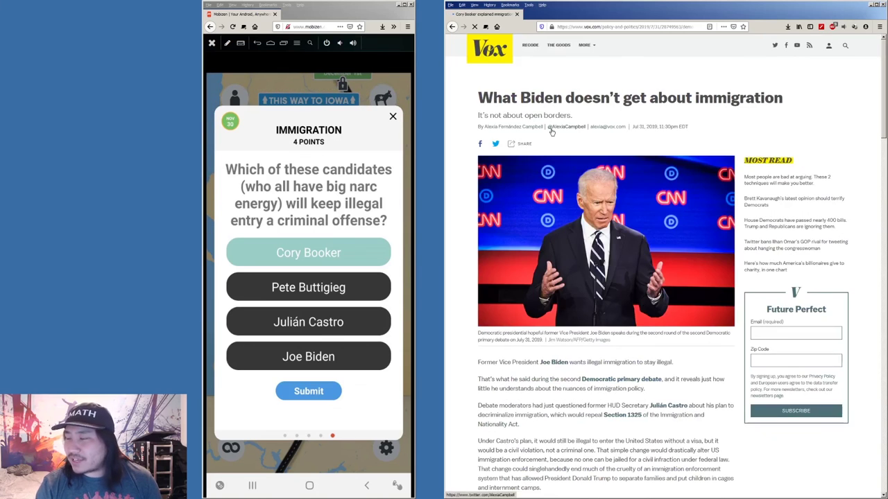
Step: Scroll the Vox article and find the mentions of 'booker' with Find
scroll(479, 167, down, 3)
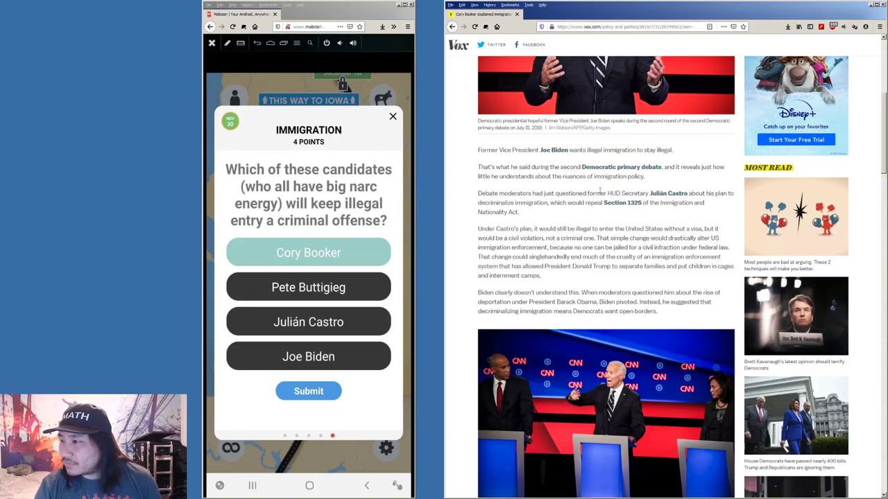
scroll(514, 216, down, 2)
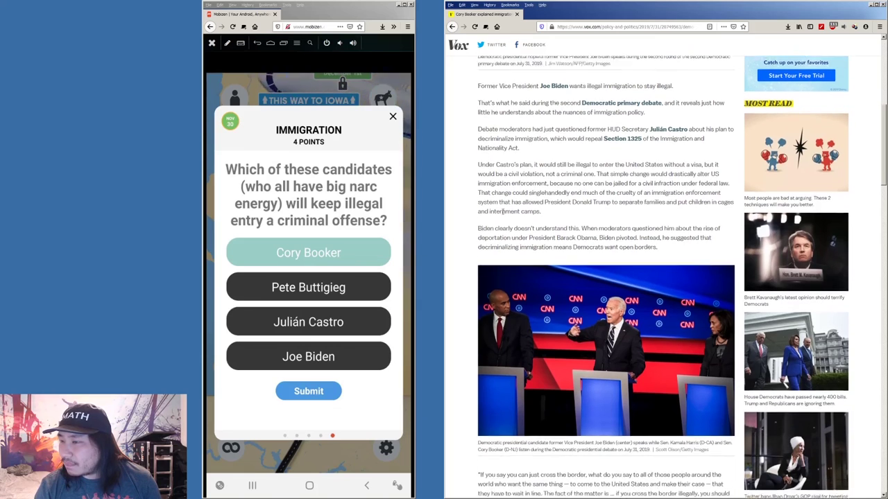
scroll(478, 224, down, 4)
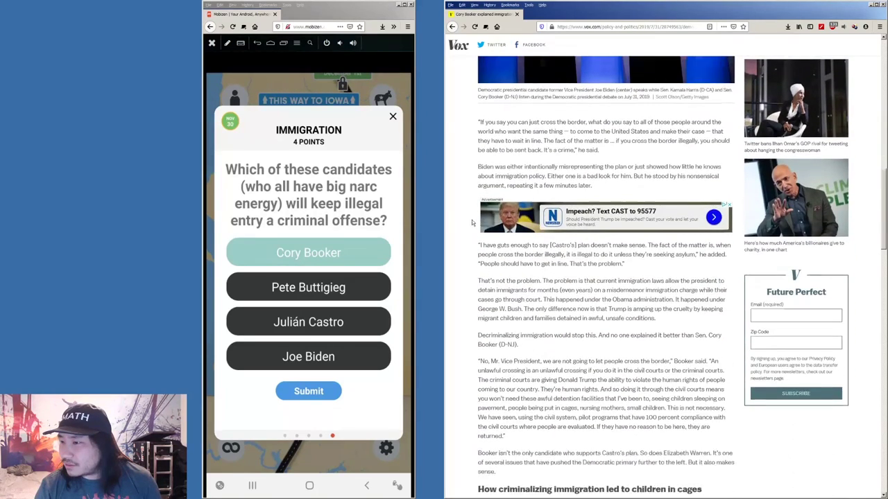
scroll(472, 222, down, 5)
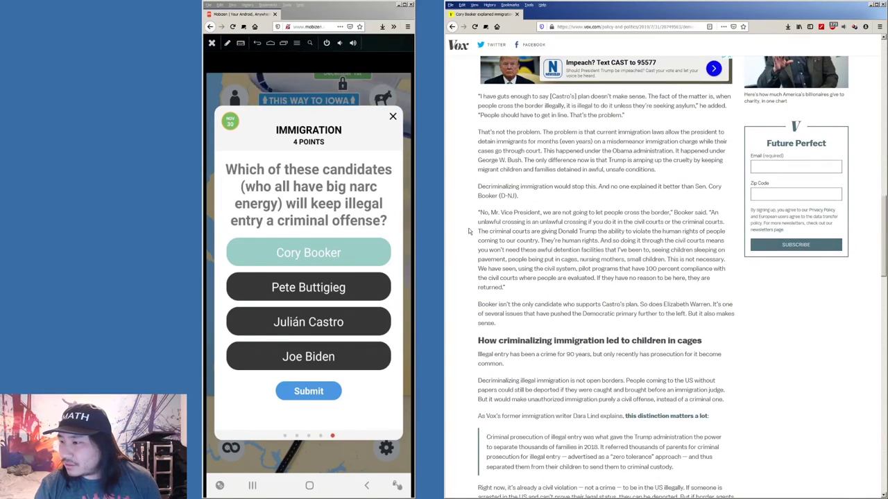
key(ctrl+f)
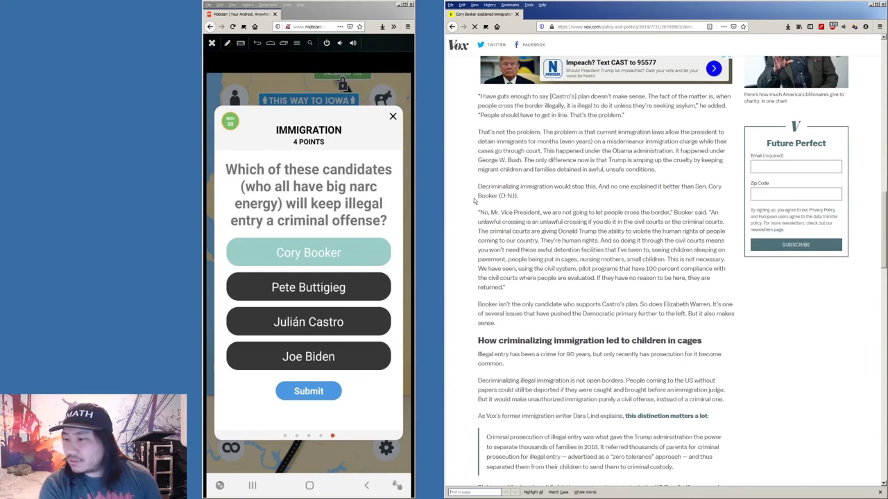
text(booker)
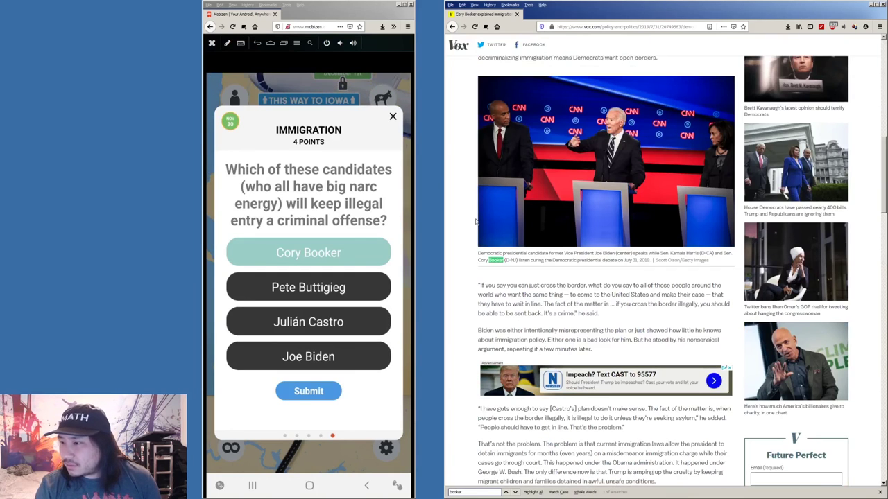
click(514, 492)
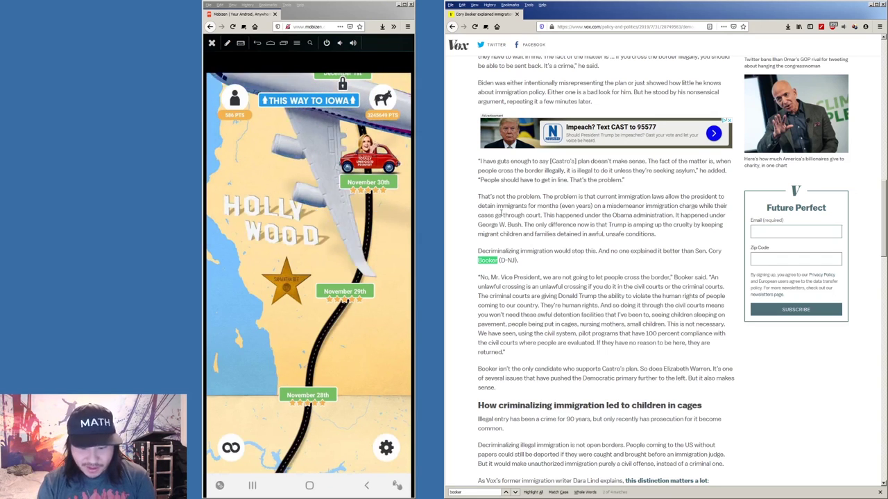
right_click(499, 212)
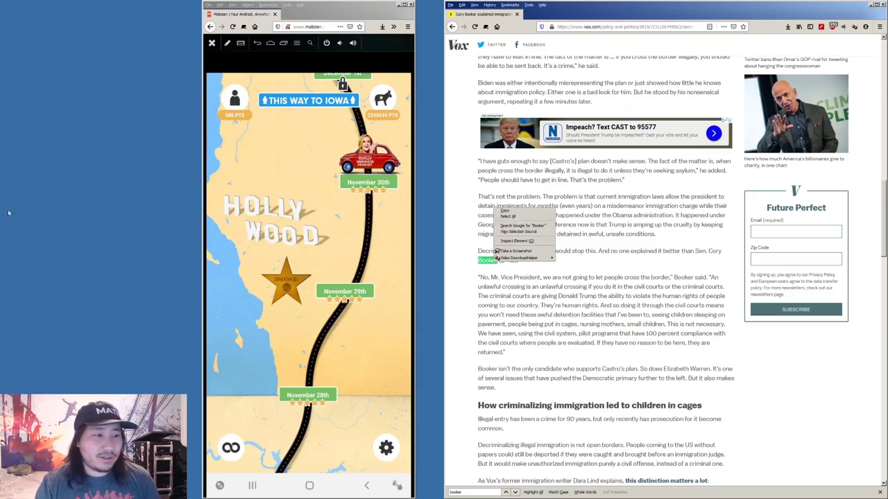